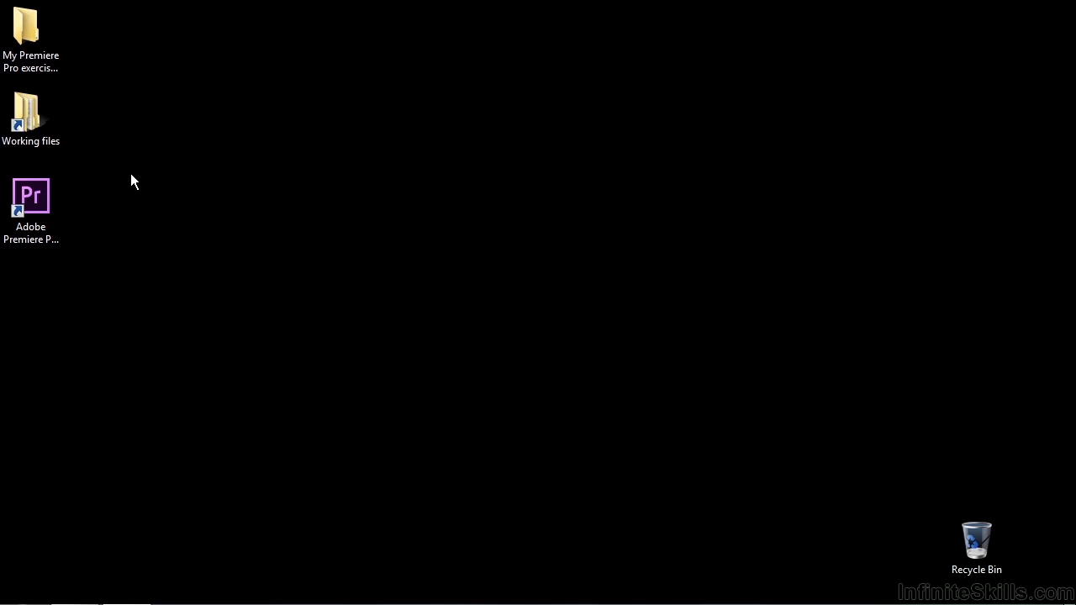
Open NestedSequences.prproj from the projects folder inside Working files
double_click(49, 126)
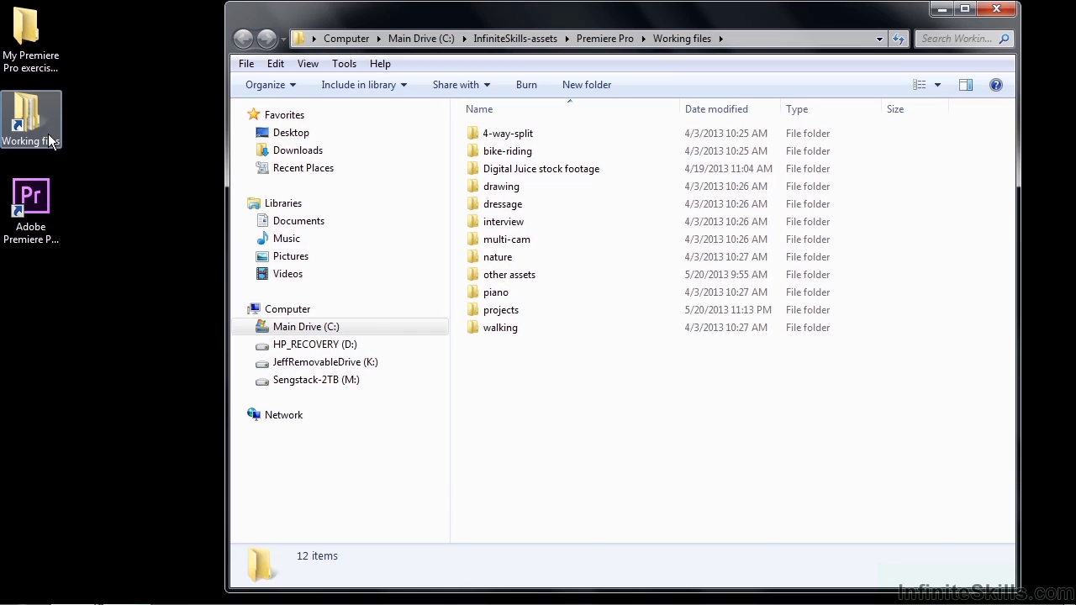
double_click(494, 309)
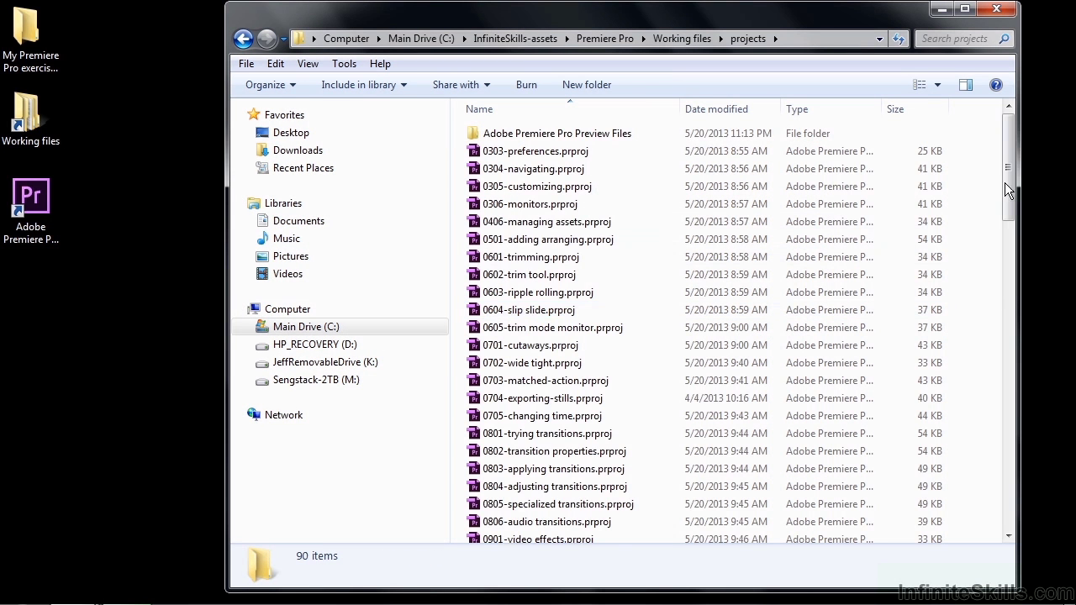
drag(1008, 180, 1013, 508)
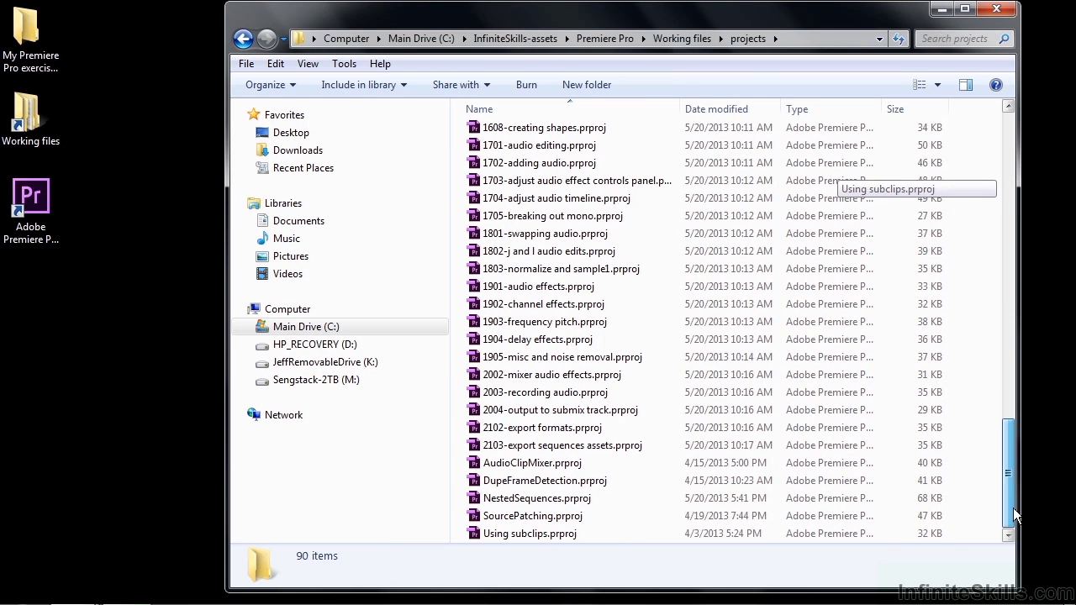
double_click(486, 496)
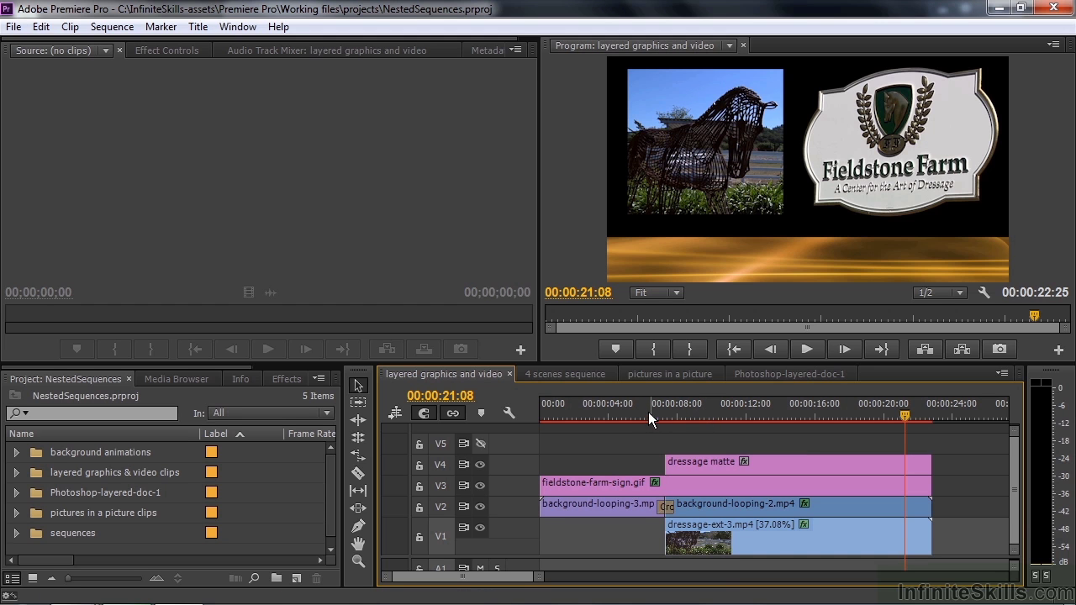
Scrub the layered graphics and video sequence to preview the horse inset and Fieldstone Farm sign
drag(638, 408, 871, 430)
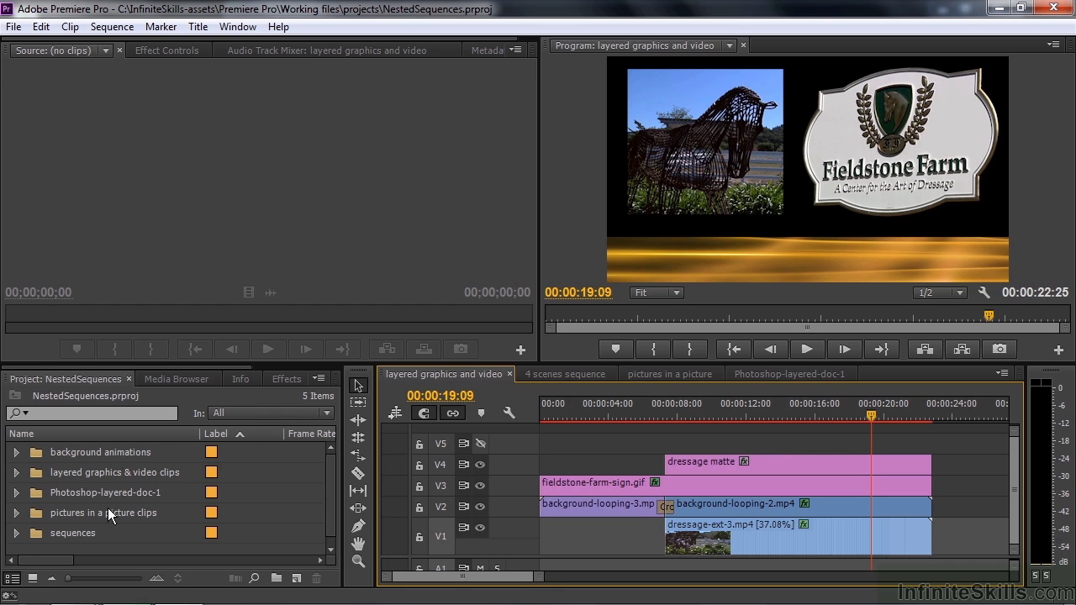
Nest the layered graphics and video sequence in a new sequence via New Item, and preview it
click(17, 532)
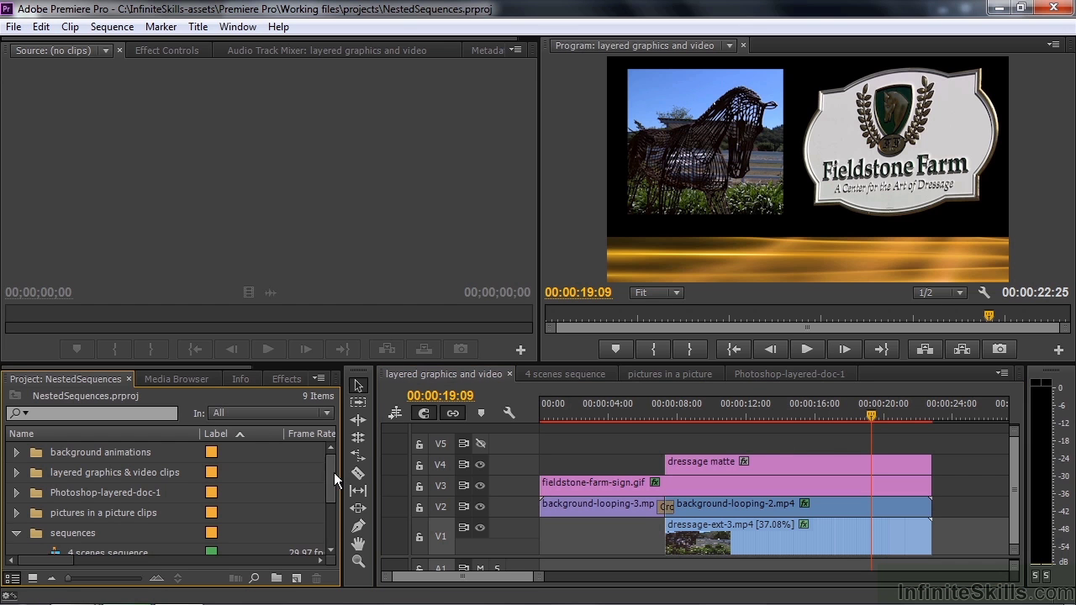
drag(332, 473, 332, 513)
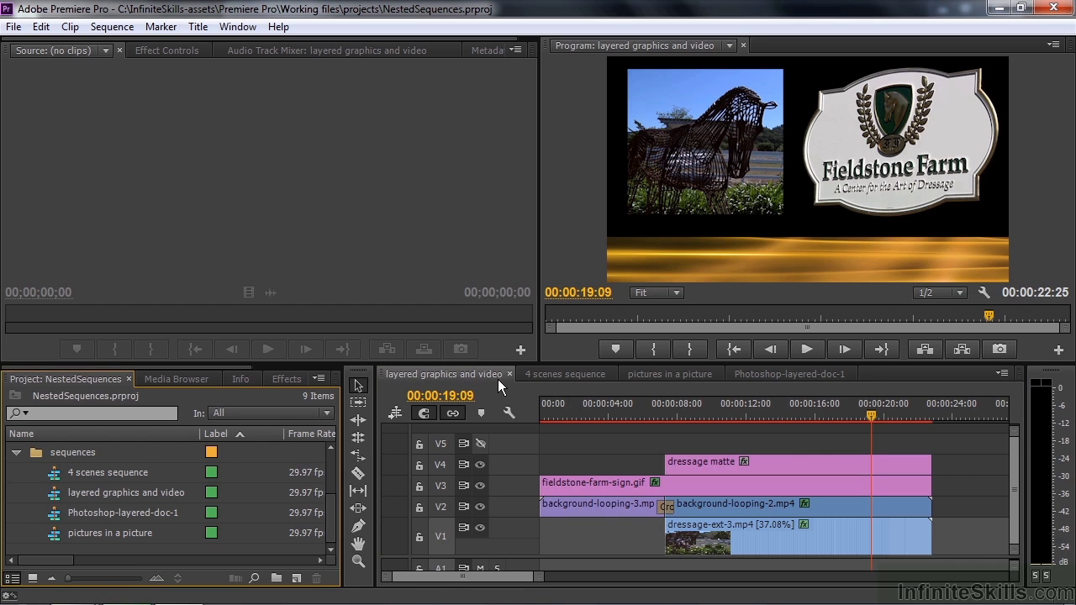
drag(57, 490, 299, 579)
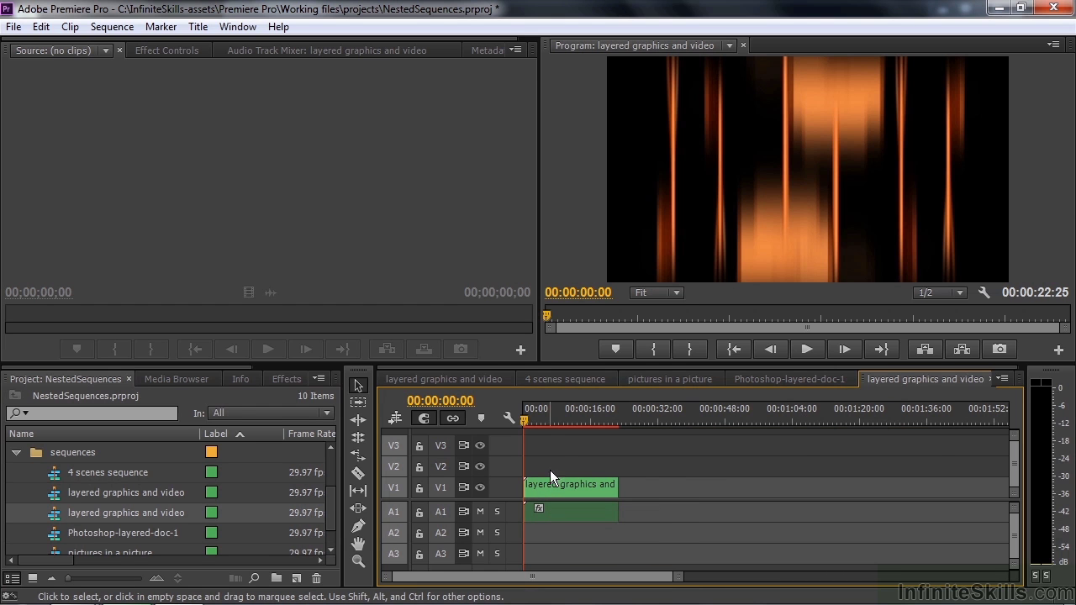
drag(526, 419, 598, 438)
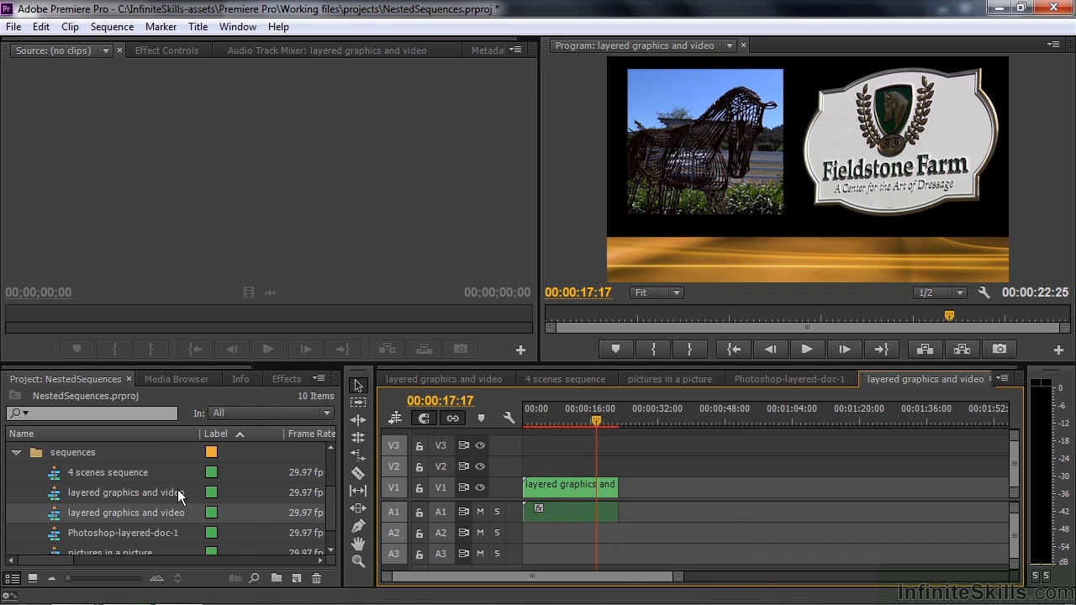
Rename the duplicate sequence to 'nested layered graphics and video'
drag(200, 433, 223, 434)
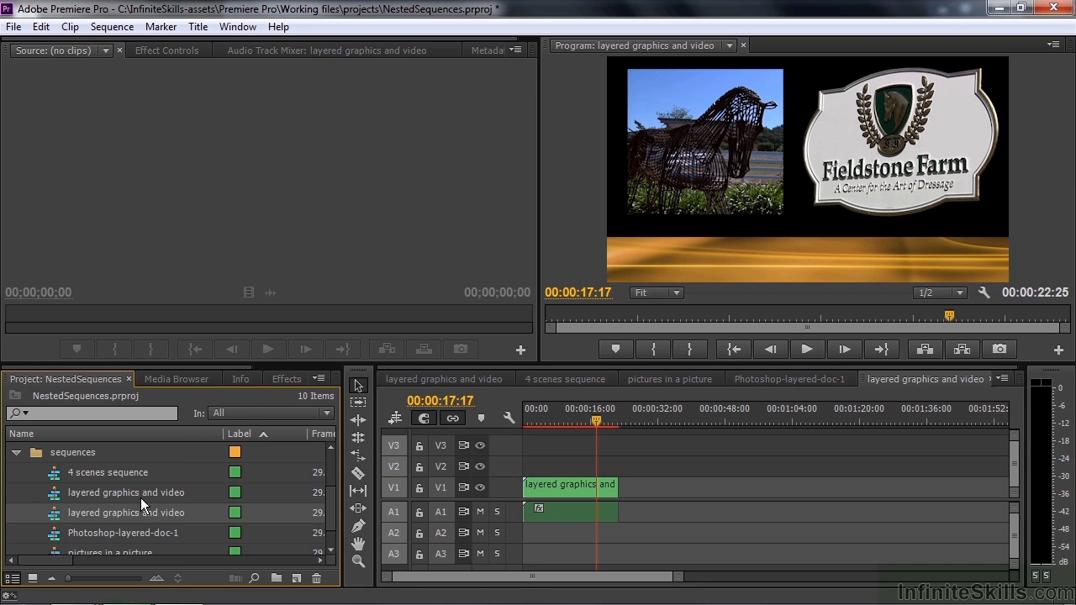
click(76, 514)
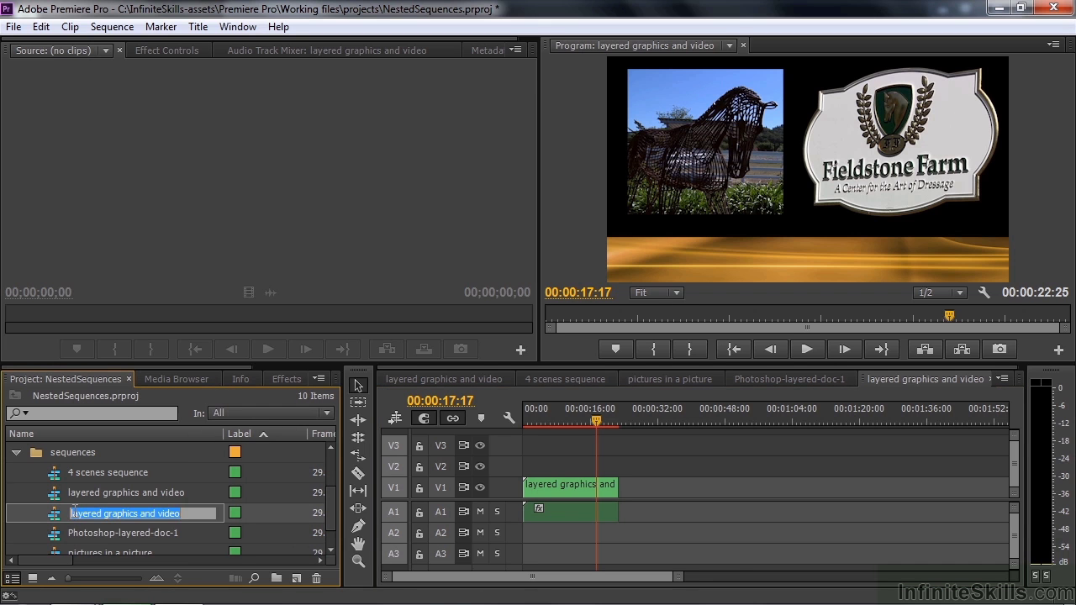
click(74, 513)
text(nested)
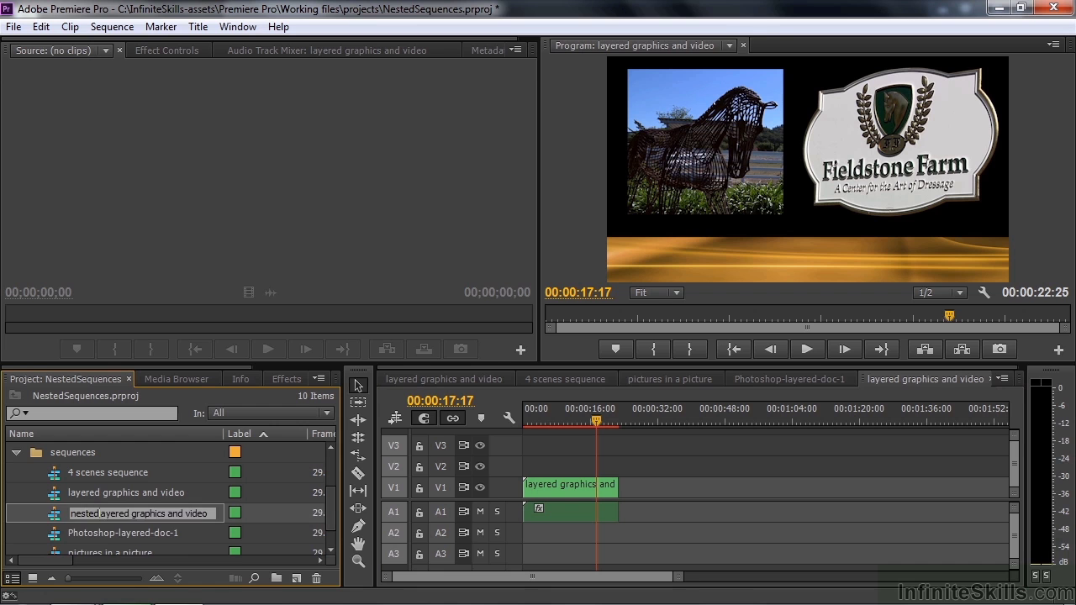
key(Tab)
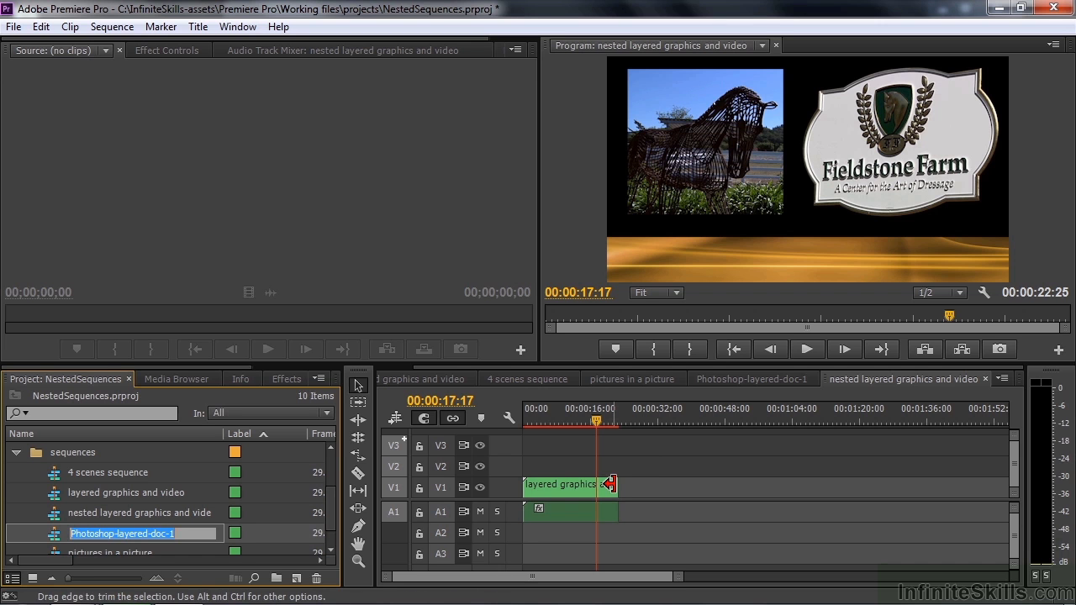
Apply a Cross Dissolve from Video Transitions > Dissolve to the end of the nested clip
click(287, 379)
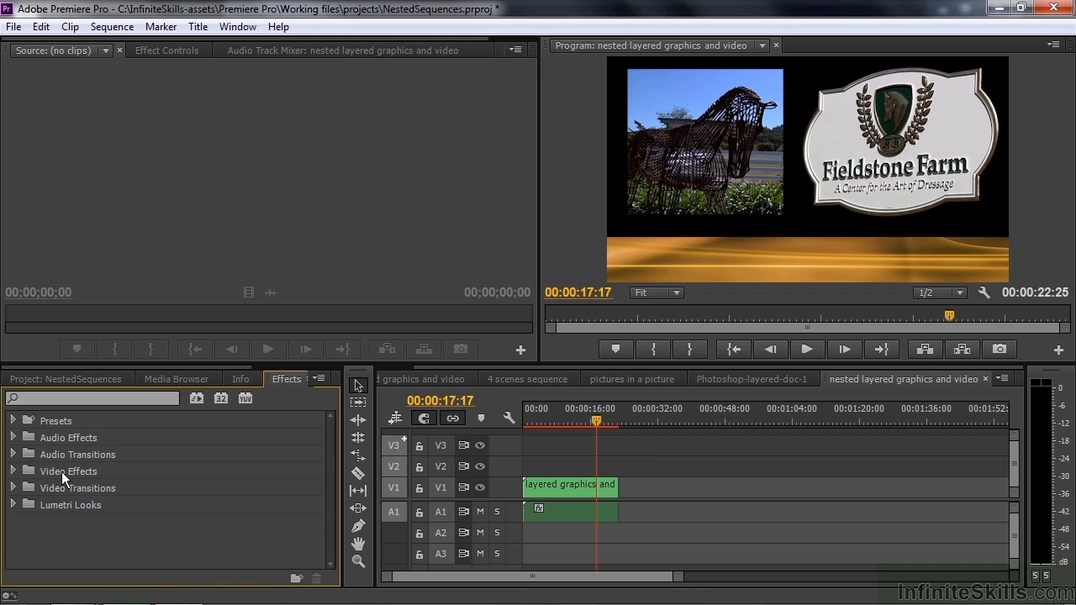
click(12, 488)
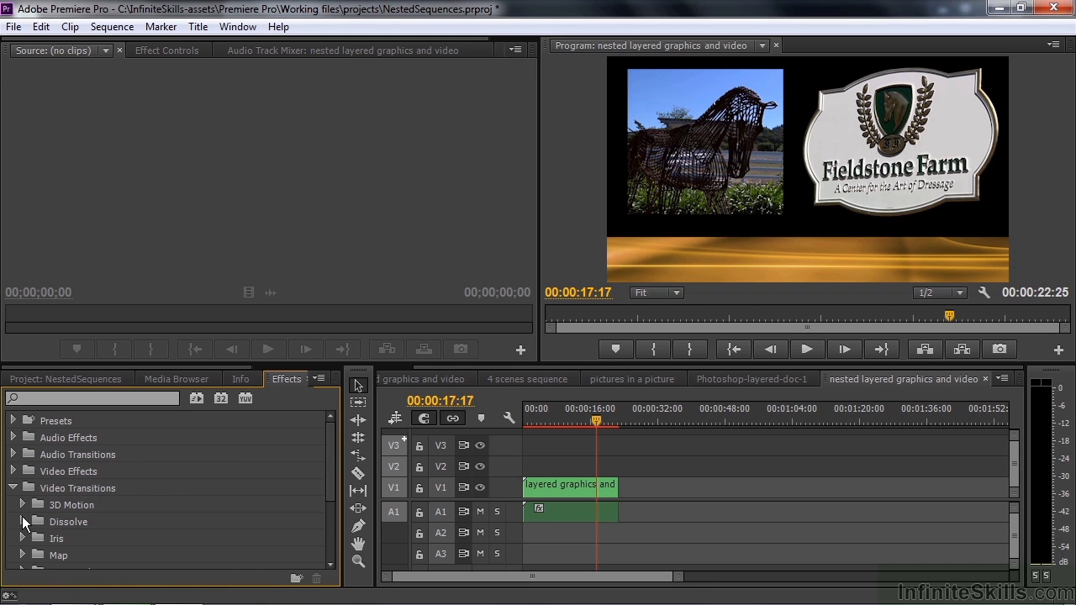
click(22, 521)
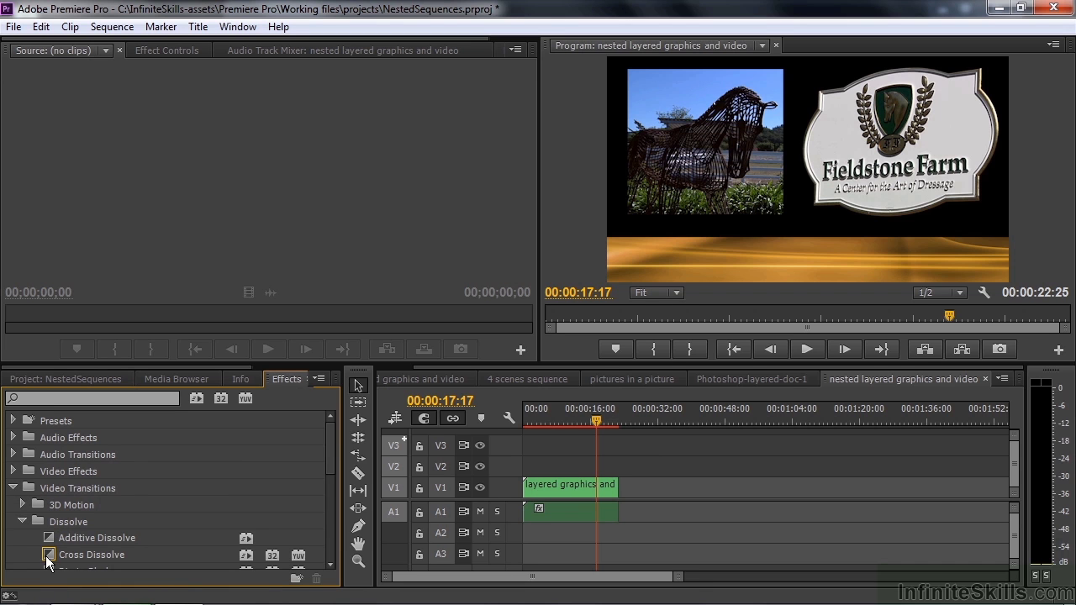
drag(45, 556, 611, 492)
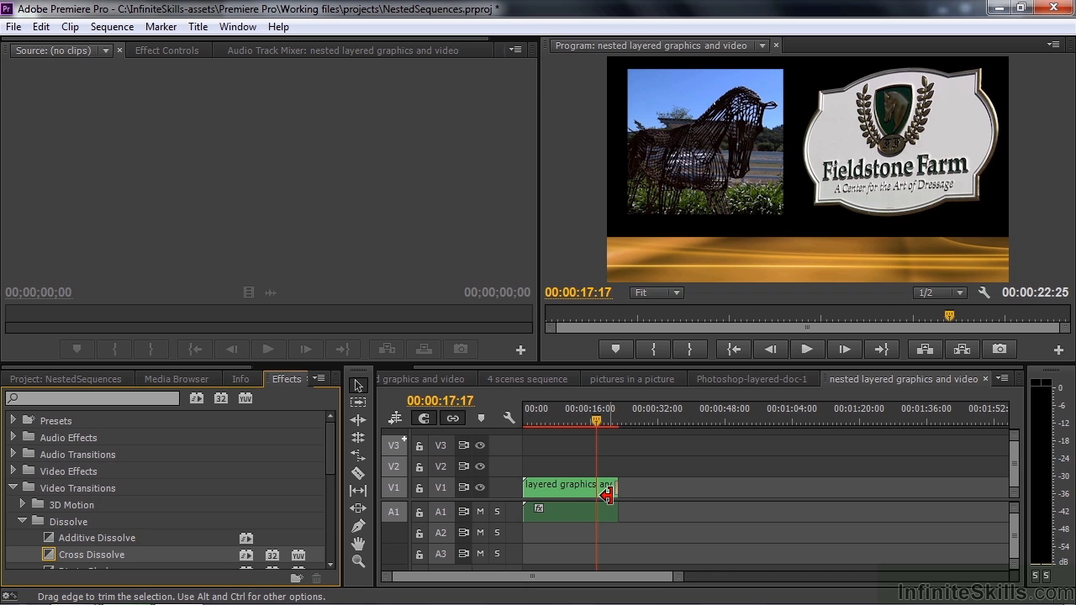
Lengthen the Cross Dissolve and play it back to check the fade to black
key(=)
key(=)
key(=)
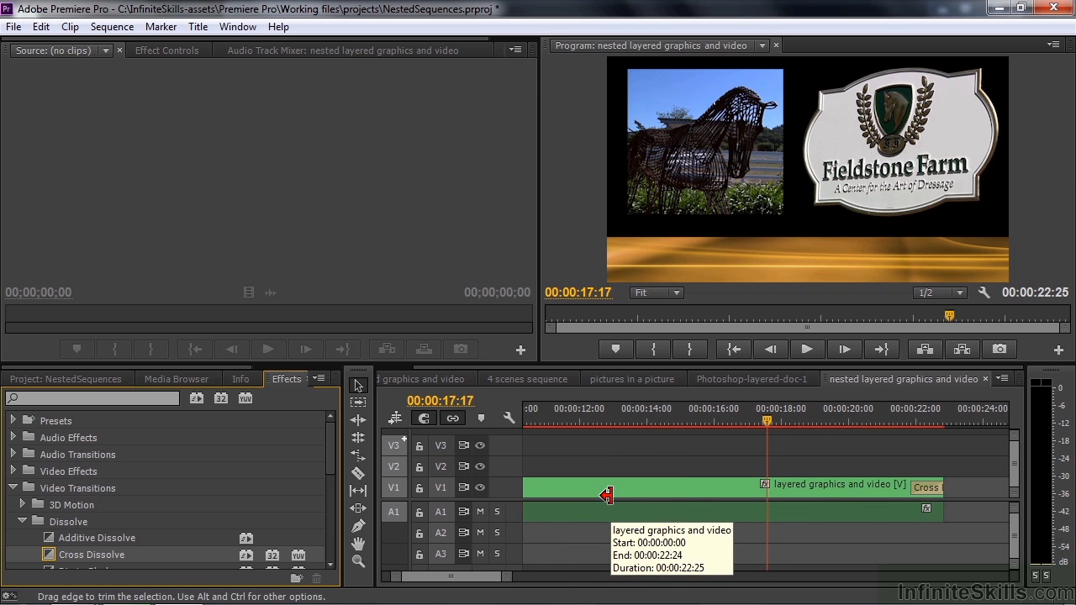
click(925, 488)
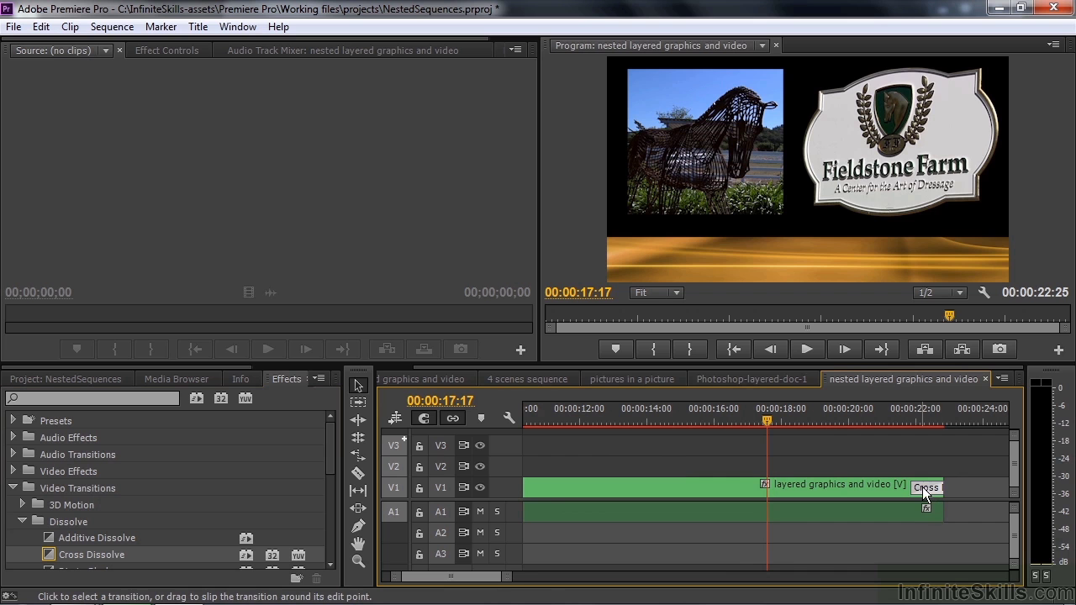
drag(913, 488, 867, 500)
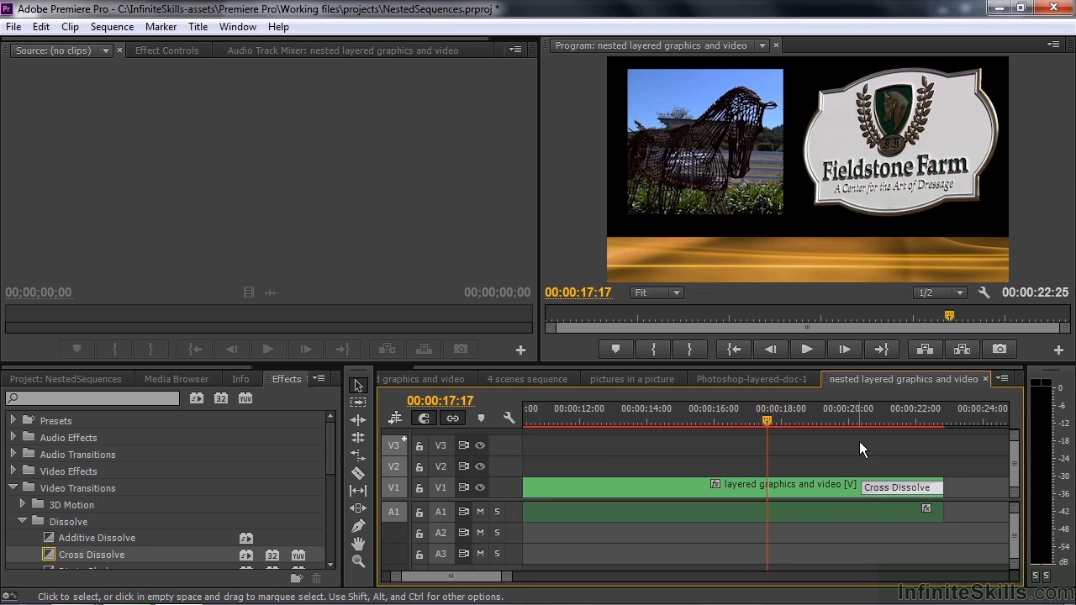
click(844, 414)
key(space)
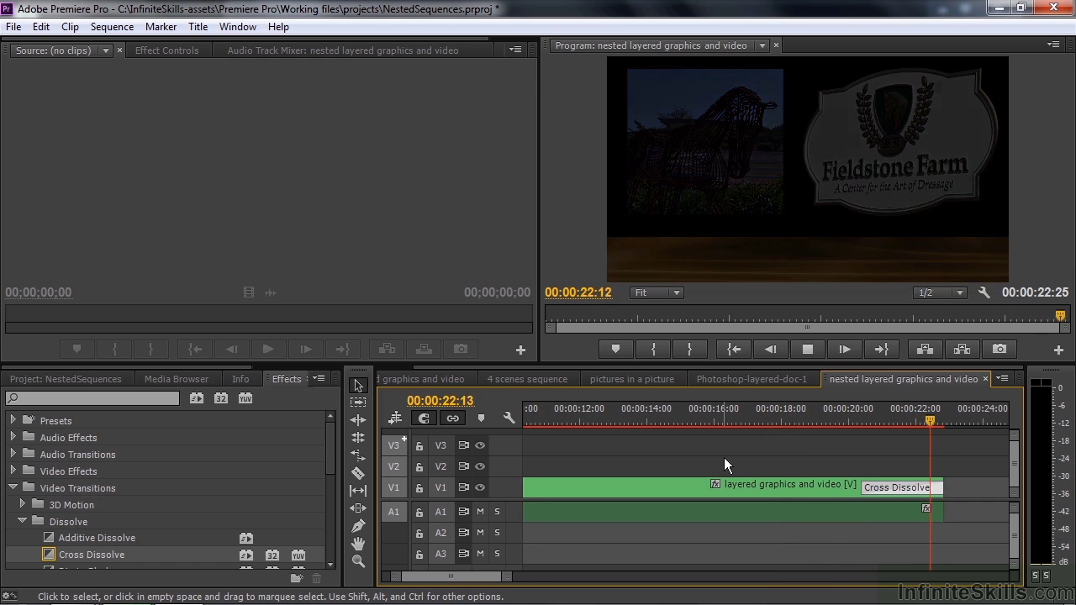
key(space)
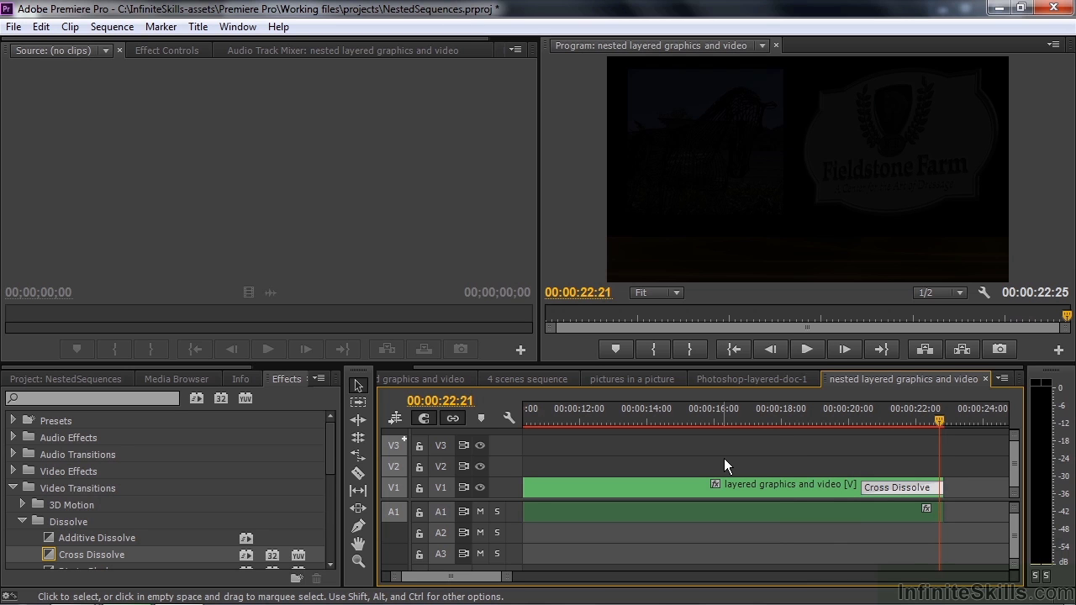
Switch to the 4 scenes sequence, preview it, and enlarge the timeline to show tracks V1–V6 and audio
click(528, 380)
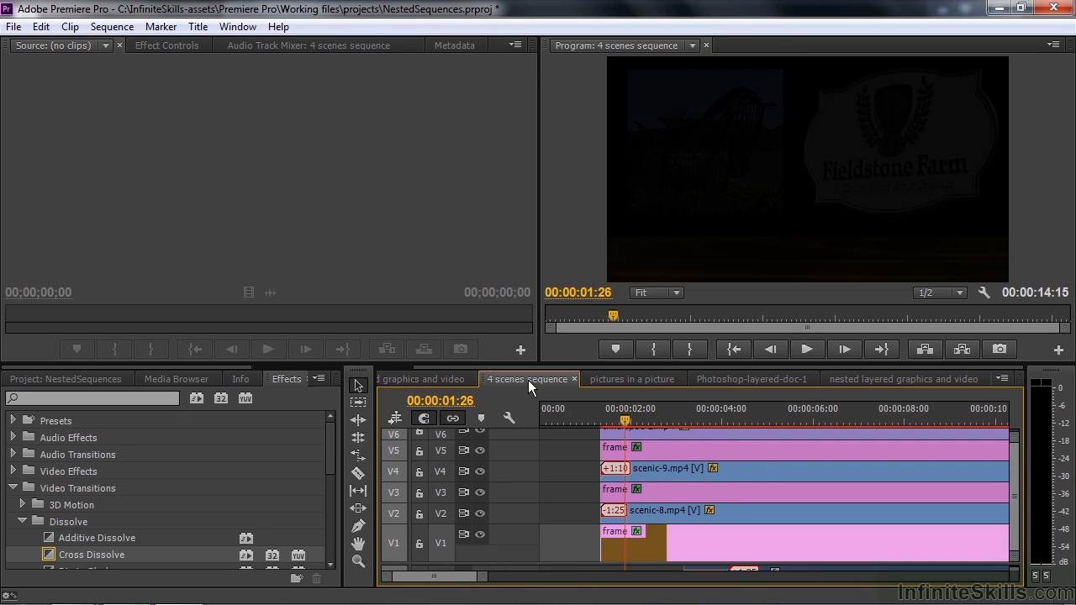
drag(624, 414, 911, 424)
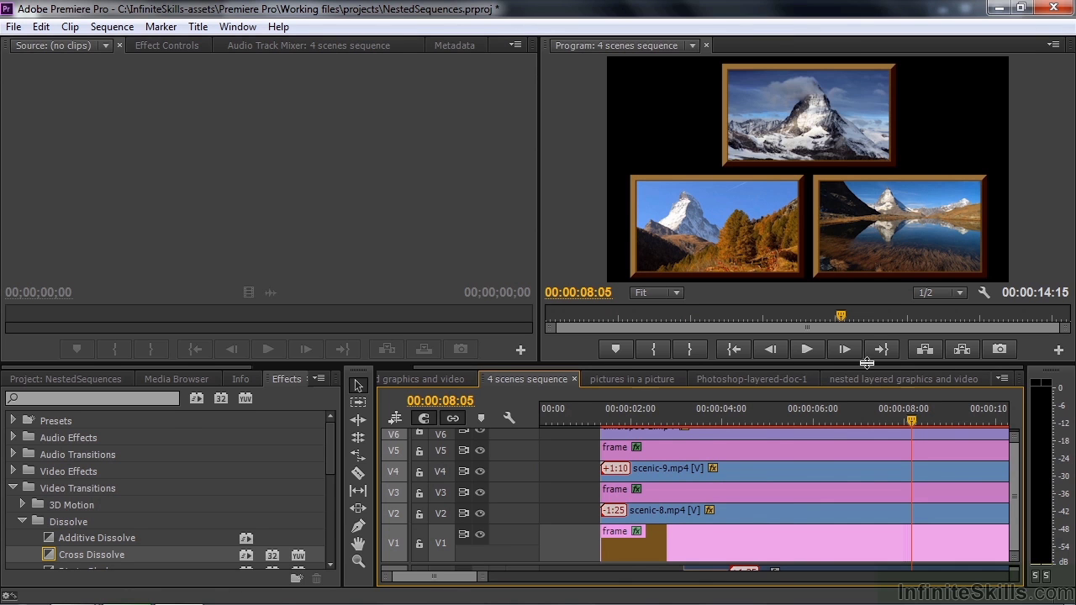
drag(866, 363, 859, 332)
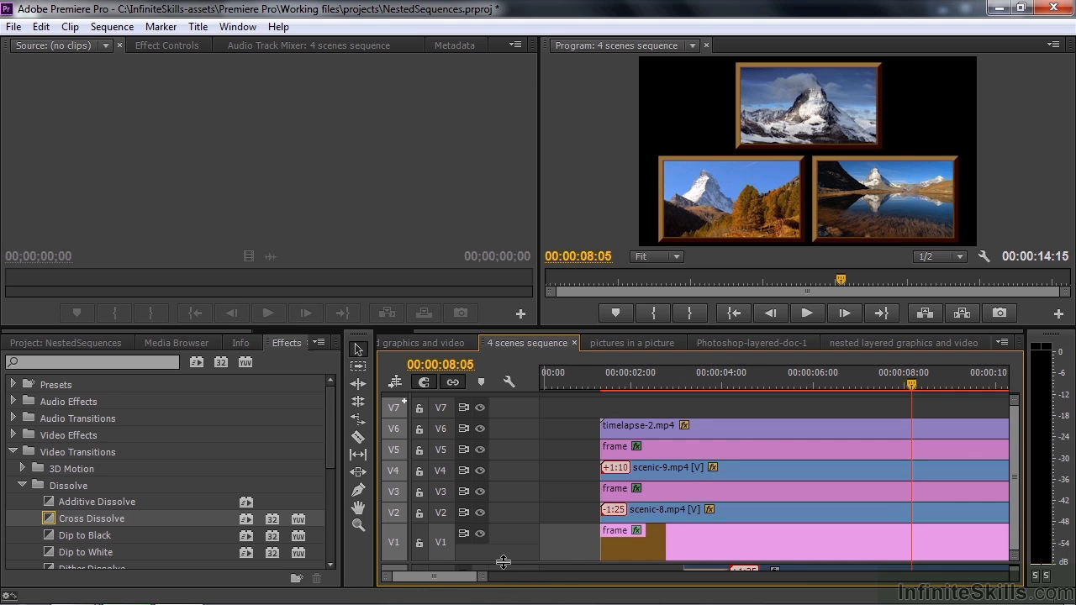
drag(504, 561, 504, 508)
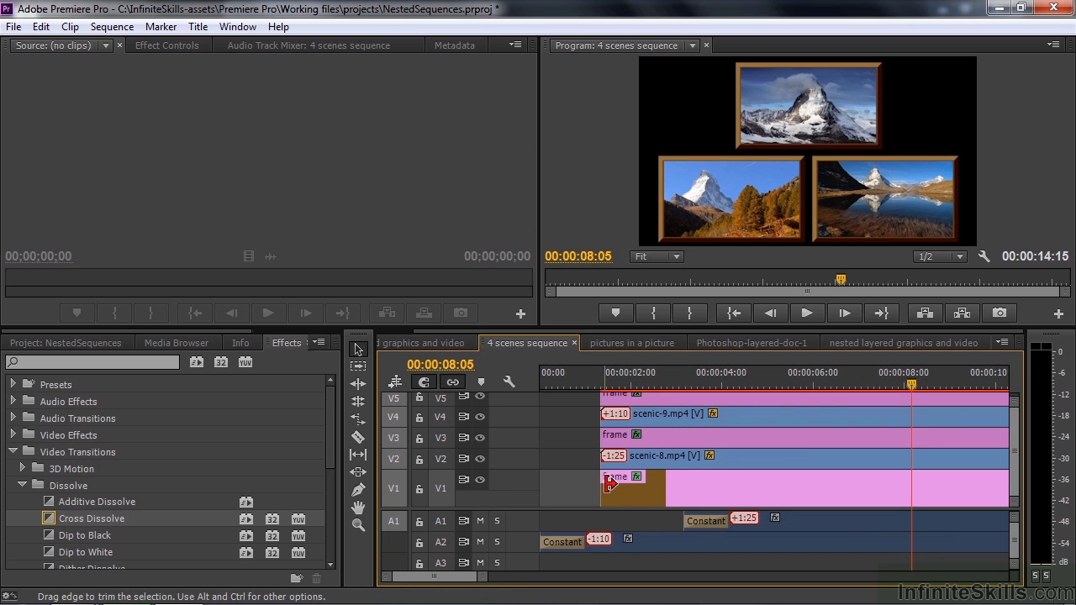
scroll(475, 577, right, 8)
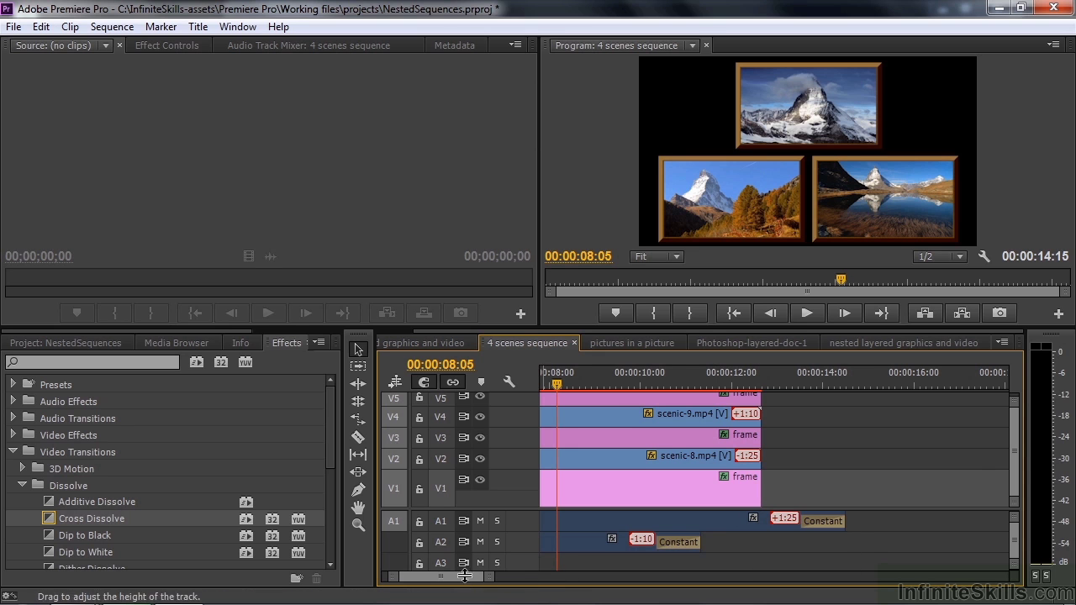
scroll(465, 577, left, 8)
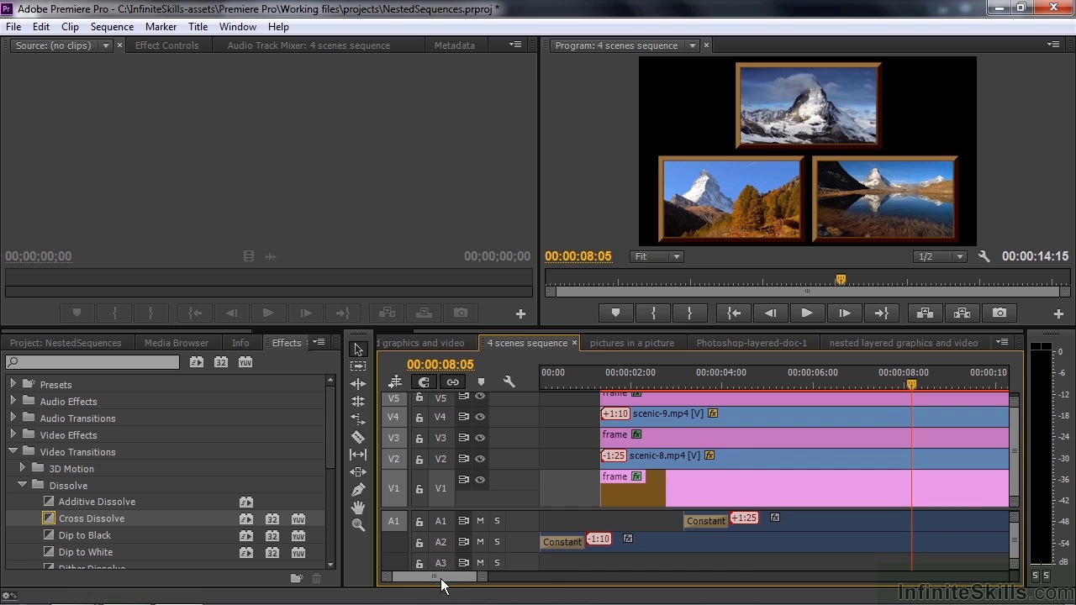
In pictures in a picture, drag the 4 scenes sequence into the timeline as separate clips
click(612, 343)
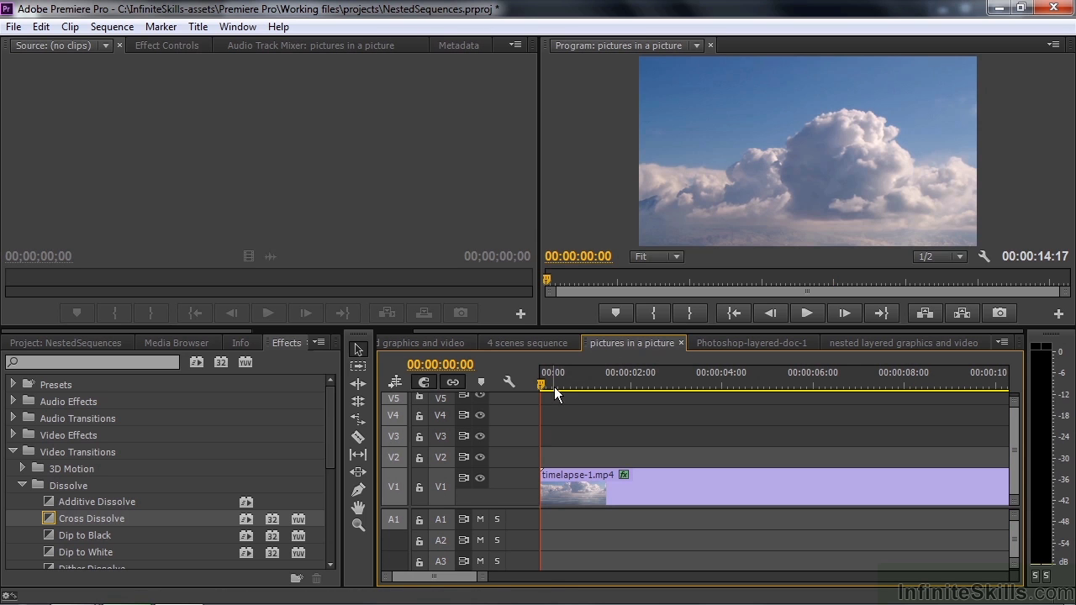
drag(543, 383, 522, 397)
click(64, 341)
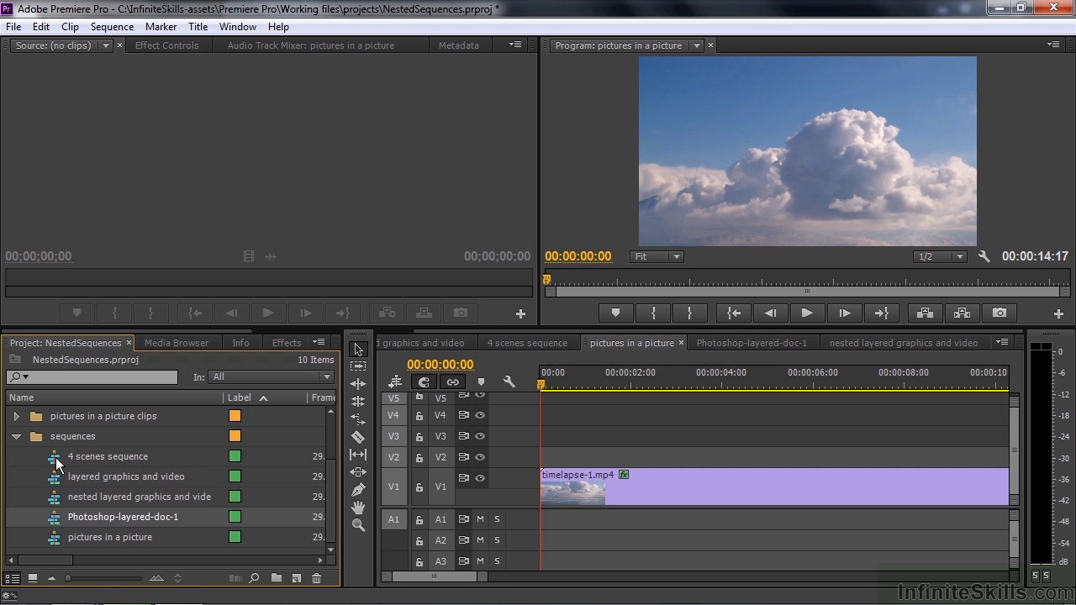
mouse_move(56, 465)
drag(53, 458, 538, 457)
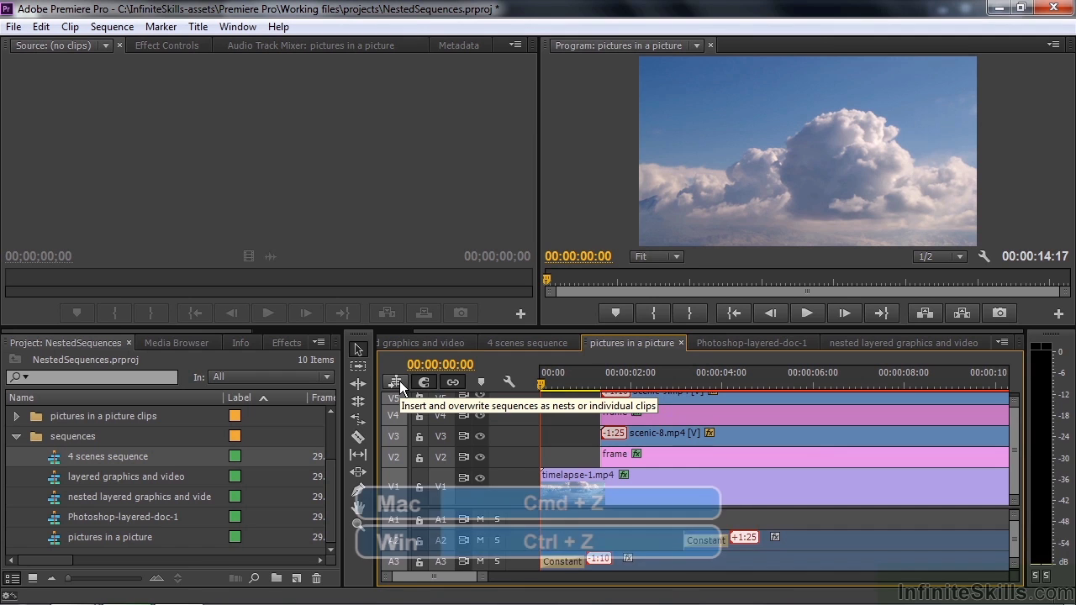
Undo the separate clips and re-add 4 scenes sequence to V2 as one nested clip
key(ctrl+z)
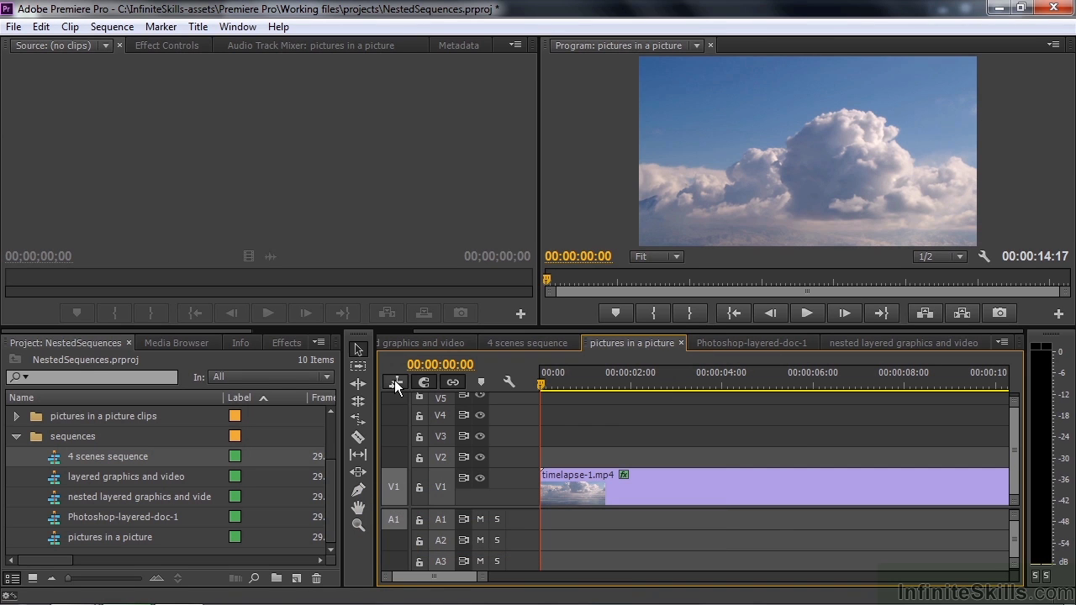
drag(63, 457, 544, 463)
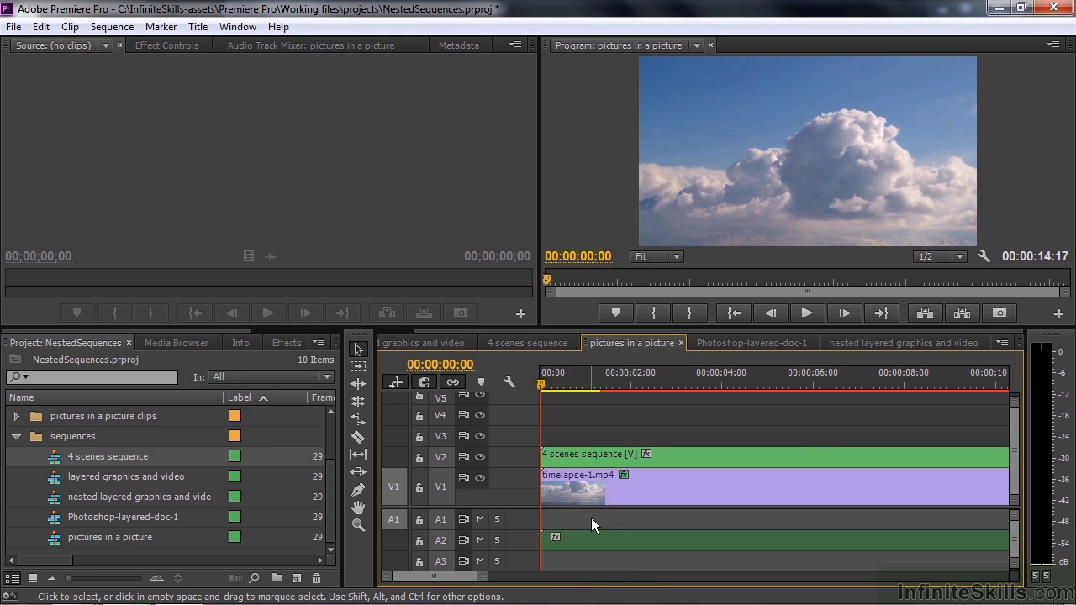
key(minus)
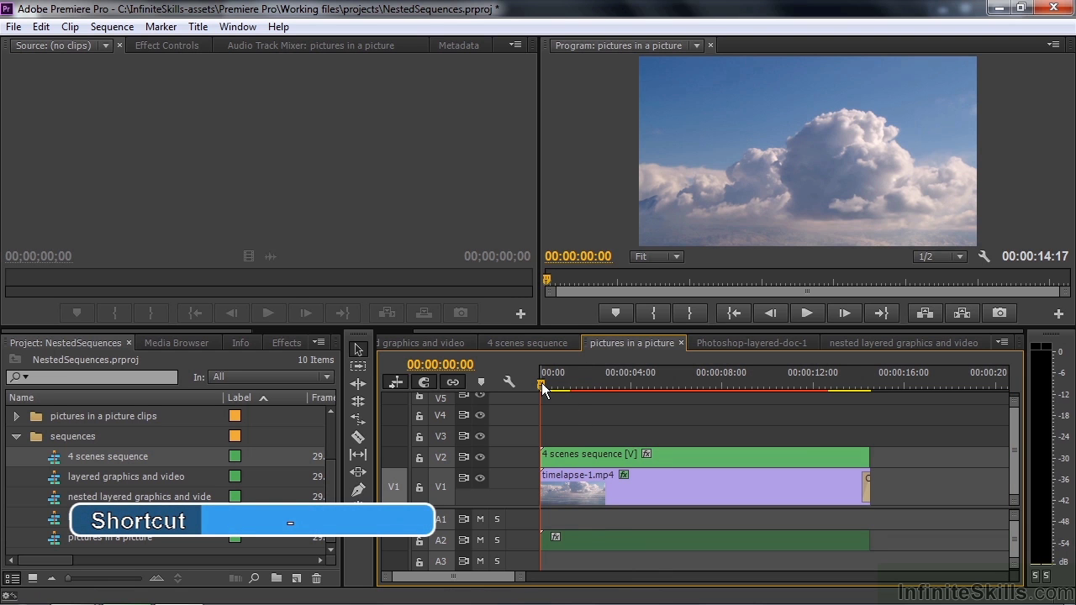
drag(542, 389, 826, 421)
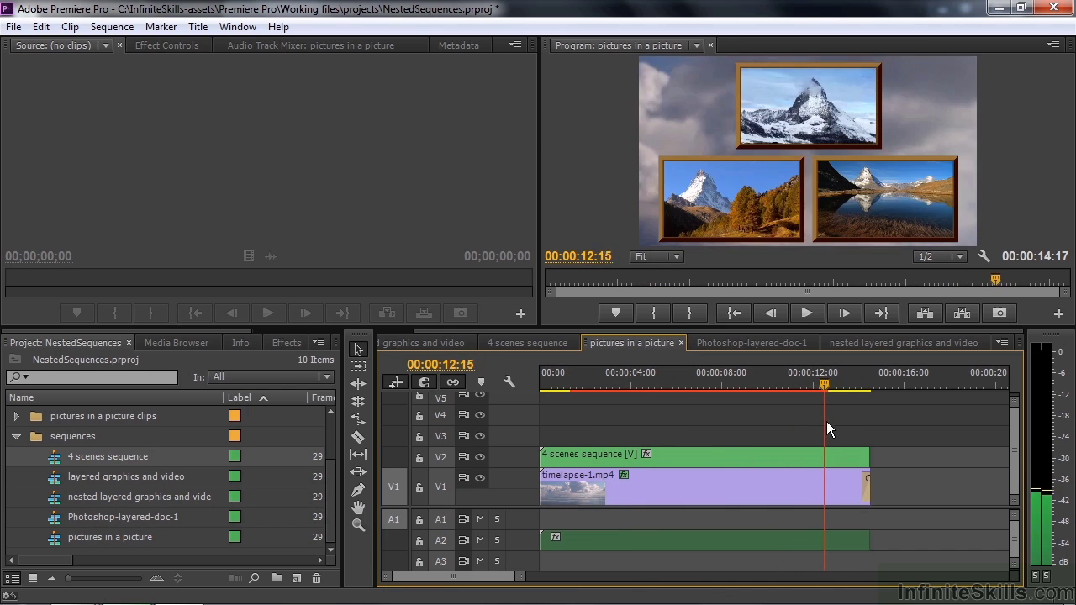
Select only the 4 scenes sequence video on V2 and trim its end to 00:00:12:15
click(782, 454)
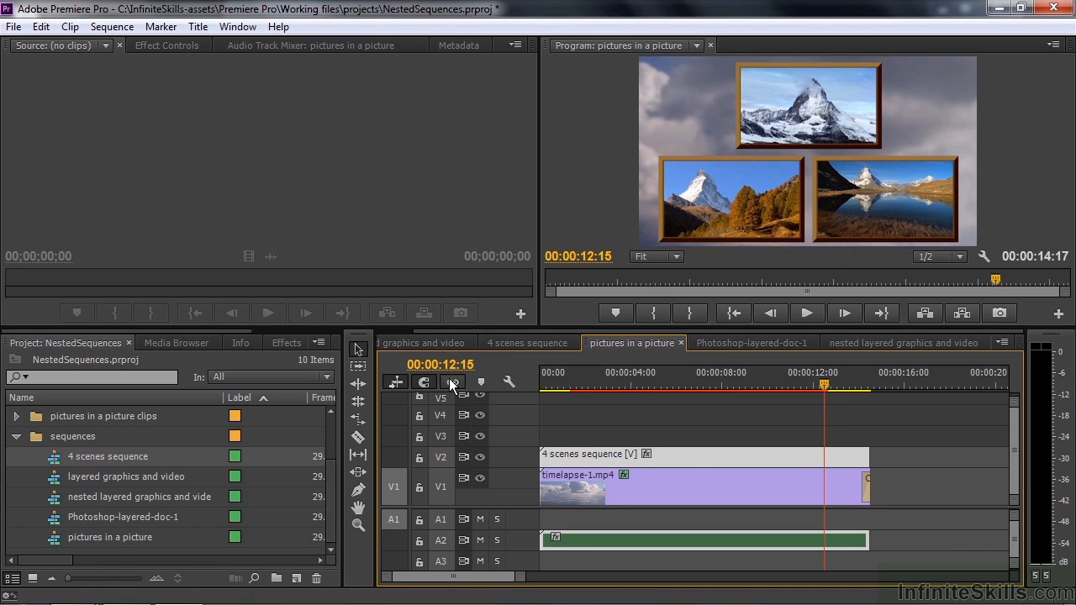
click(787, 423)
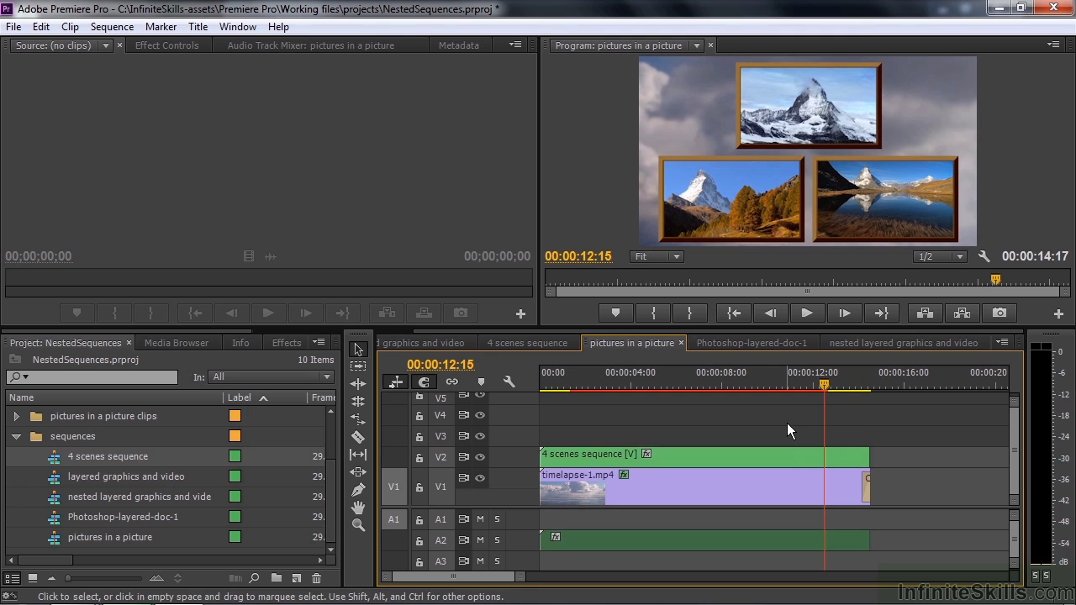
click(792, 454)
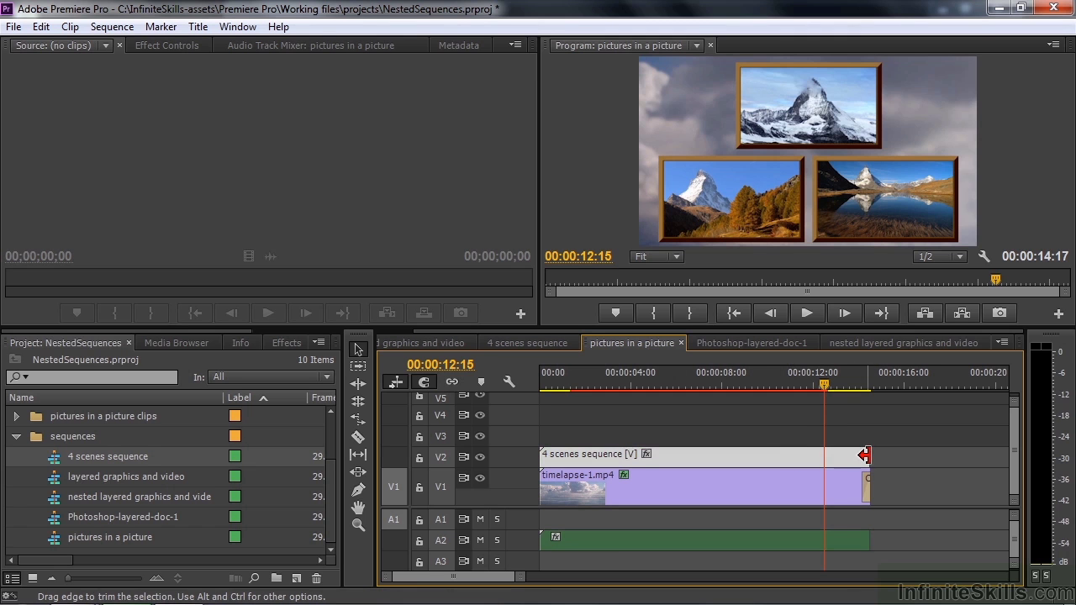
drag(866, 455, 815, 454)
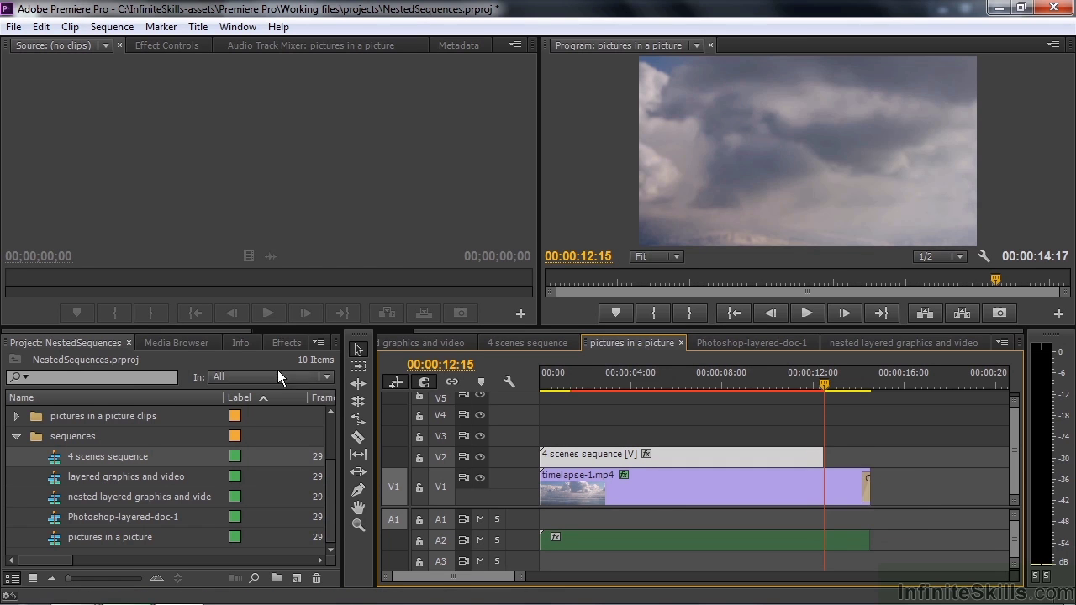
Add a Cross Dissolve to the end of the V2 clip and scrub across it to check the fade
click(284, 343)
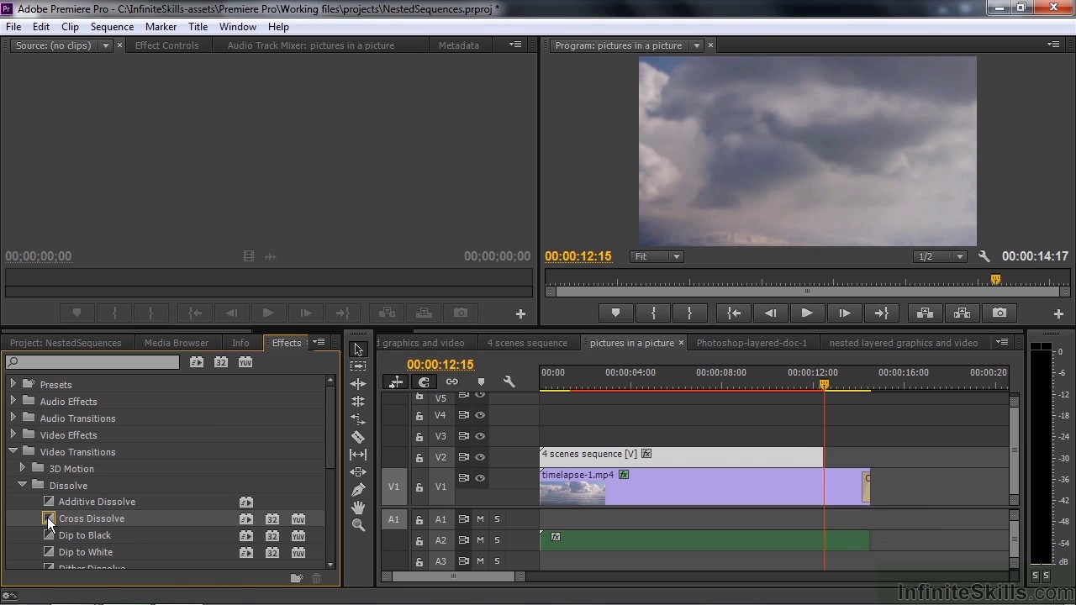
drag(49, 521, 833, 471)
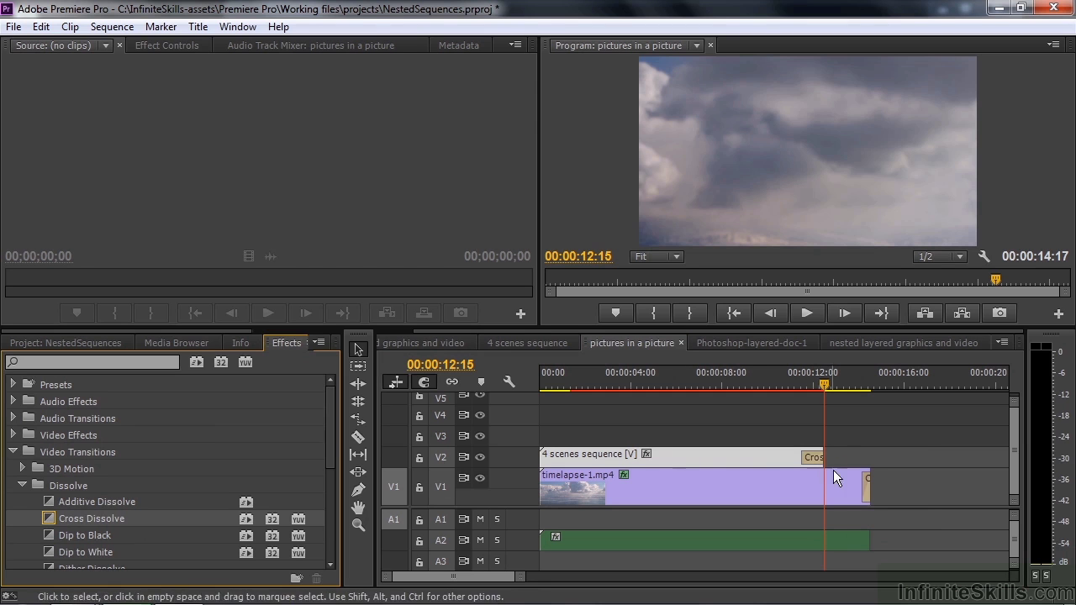
drag(821, 377, 849, 383)
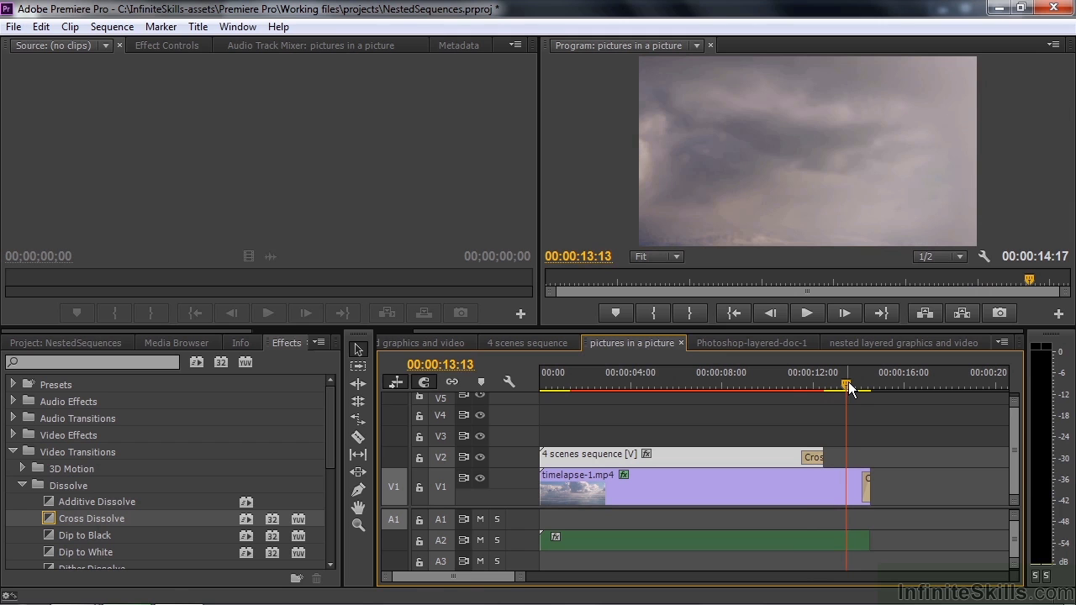
drag(849, 384, 733, 396)
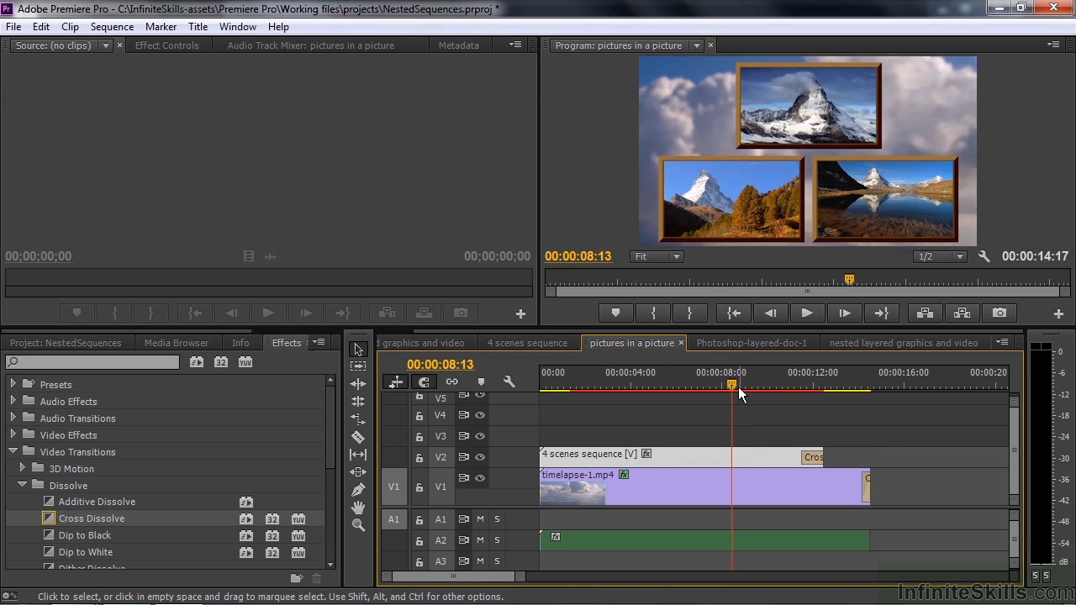
Switch to the Photoshop-layered-doc-1 sequence, preview the fish, and expand the timeline to show all layer tracks
click(729, 342)
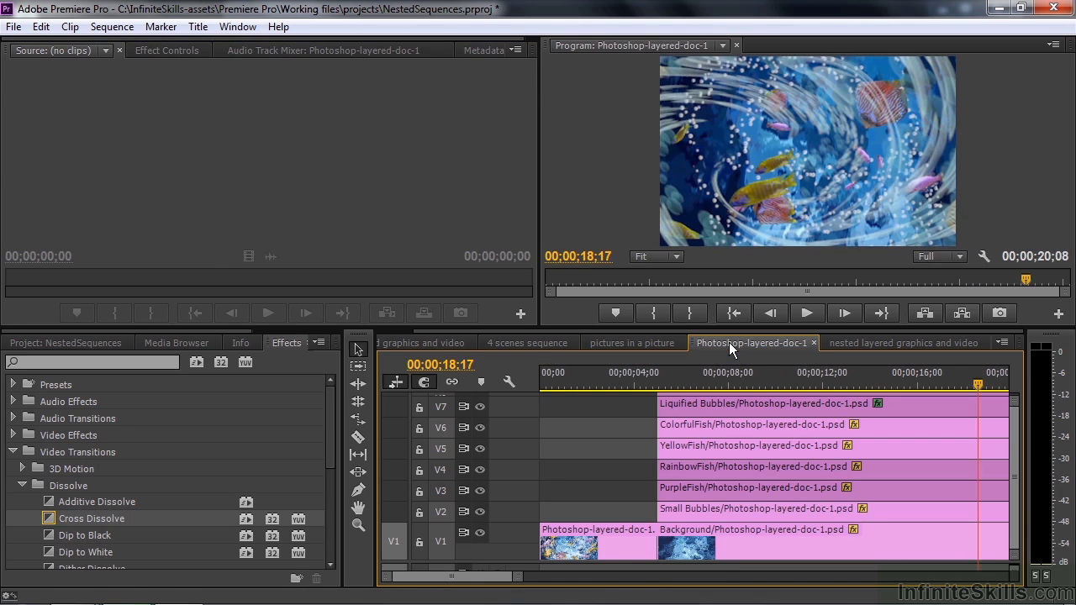
drag(557, 376, 758, 388)
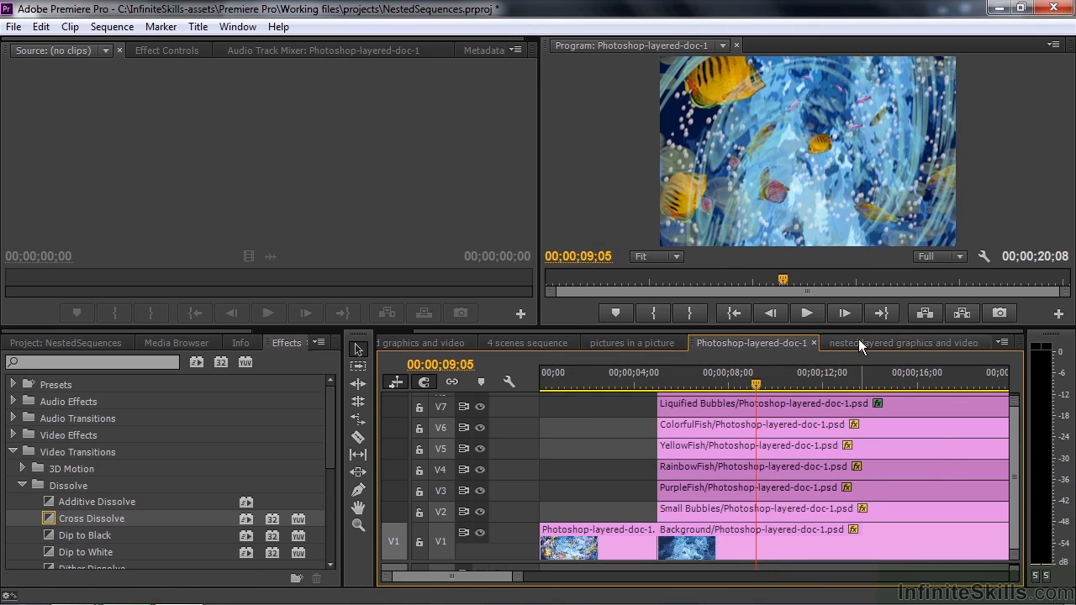
drag(855, 326, 851, 292)
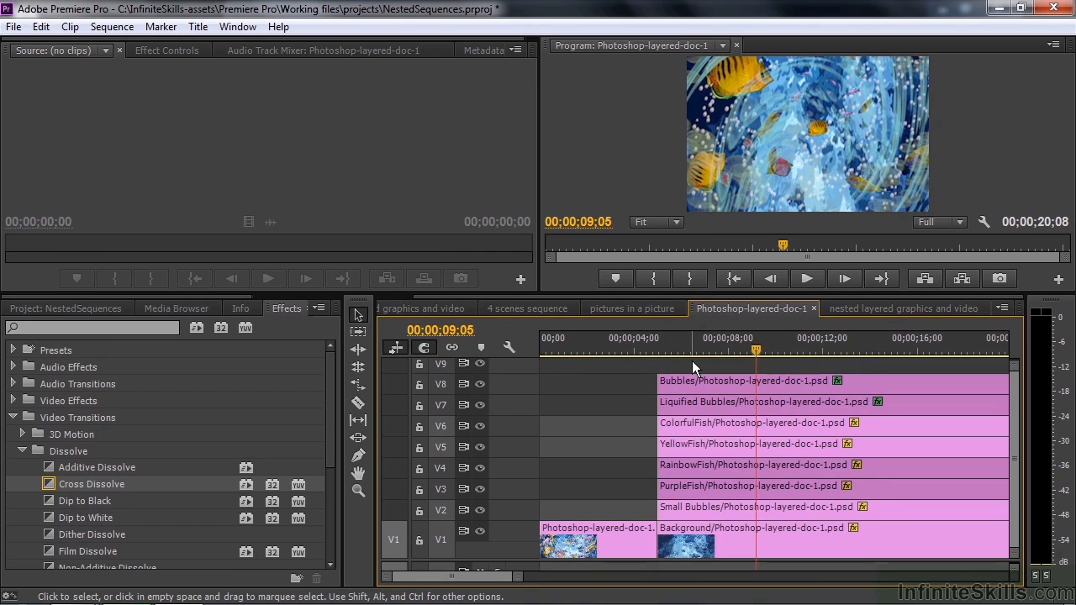
Nest the stacked layer clips on V1–V9 into one clip named 'Fish nested'
drag(692, 360, 750, 555)
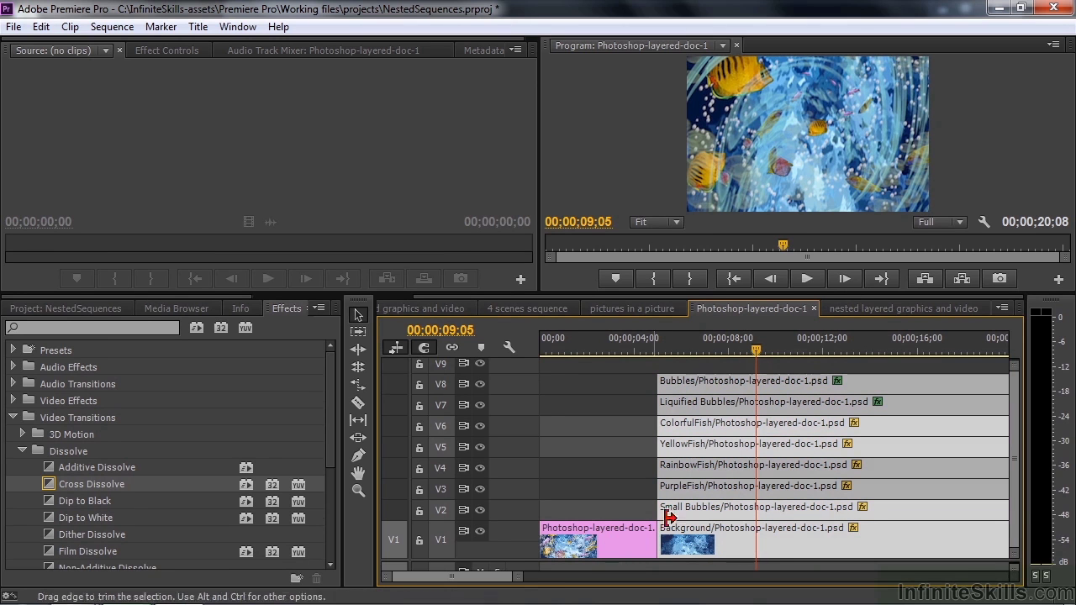
right_click(720, 427)
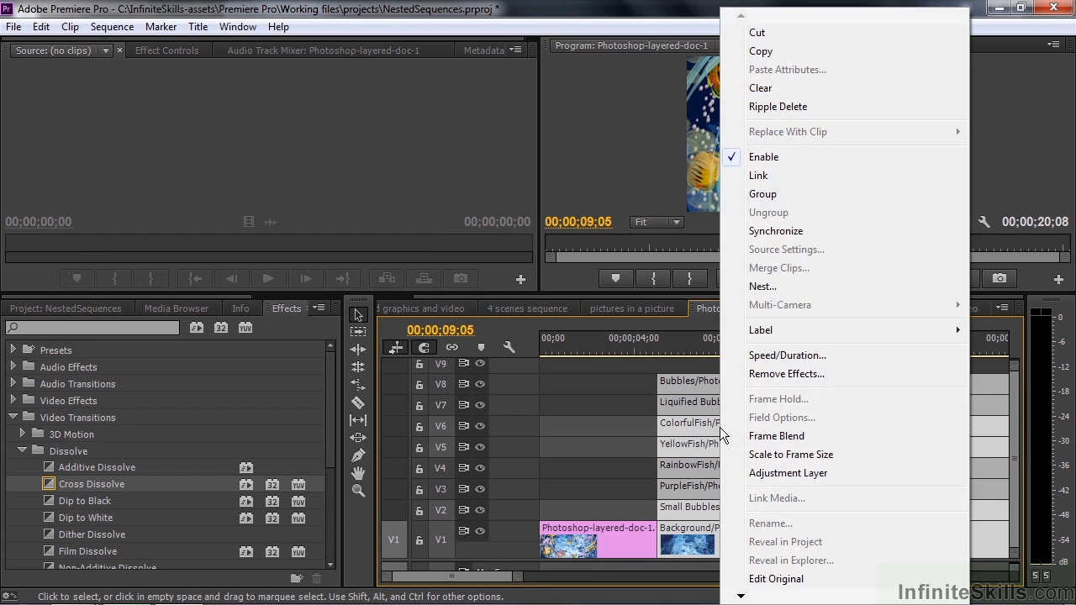
click(775, 287)
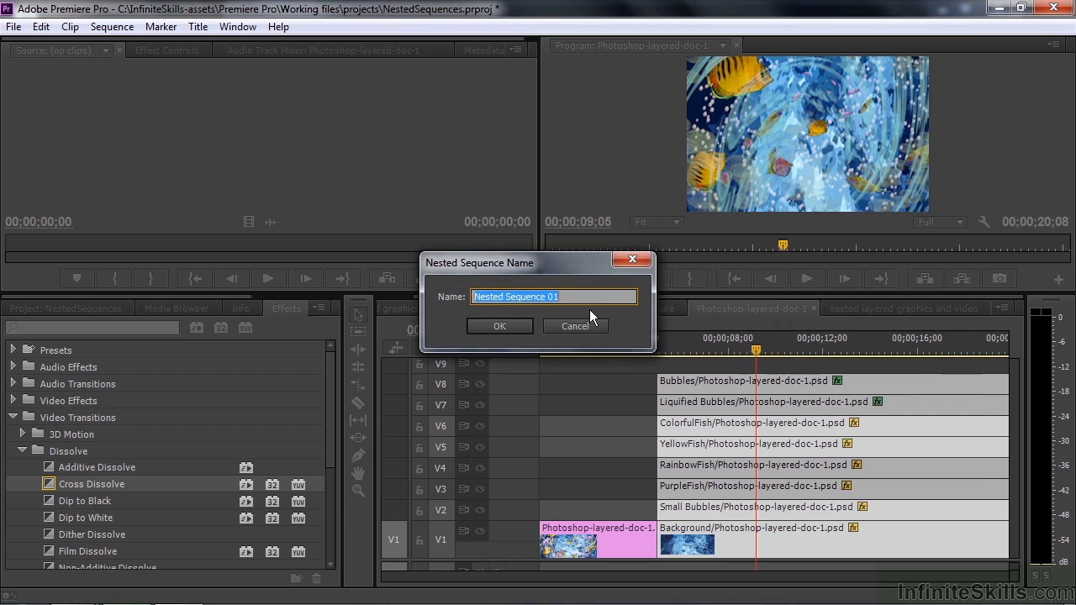
text(Fish nested)
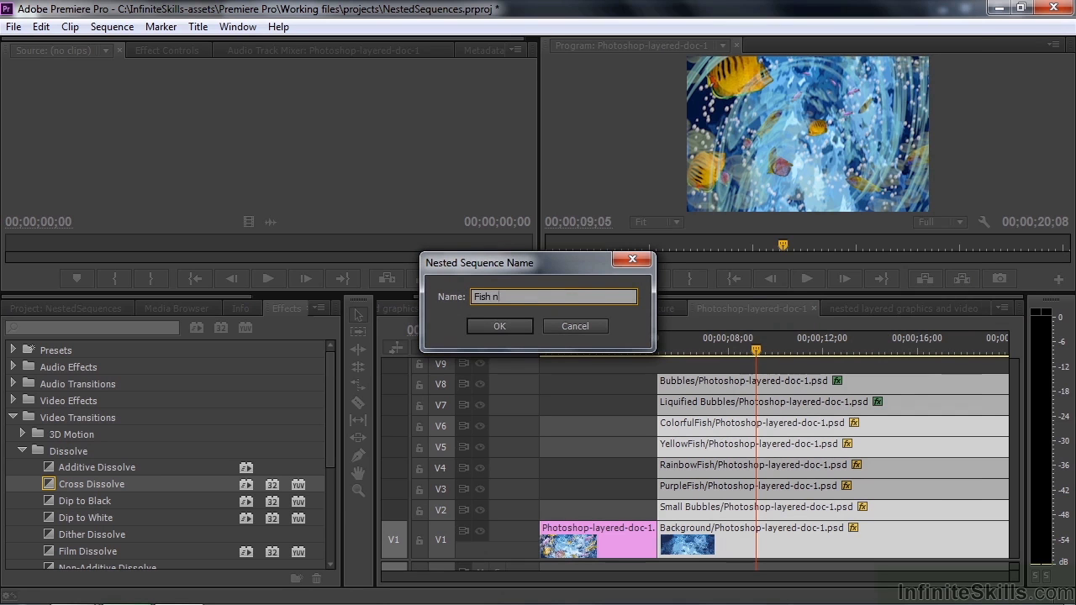
click(500, 327)
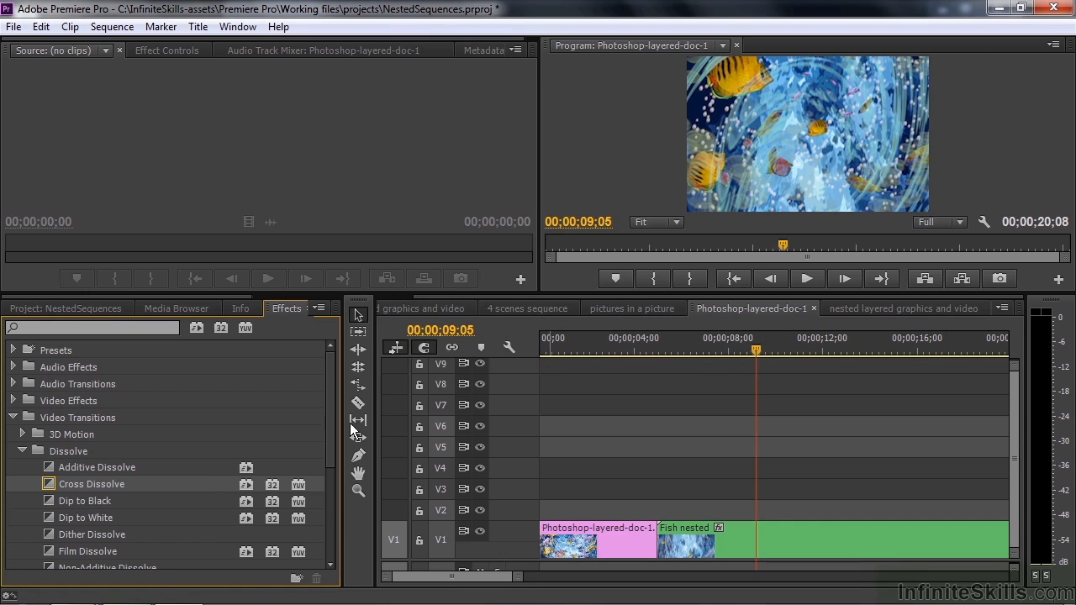
Open the Fish nested sequence to inspect its layers, then return to Photoshop-layered-doc-1
click(58, 312)
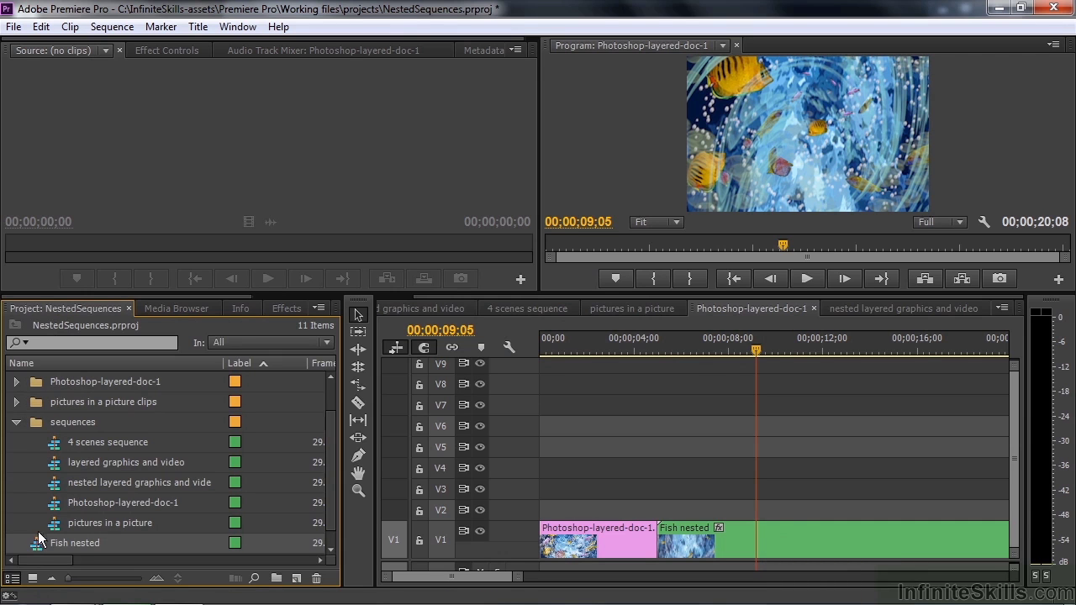
click(777, 533)
double_click(777, 532)
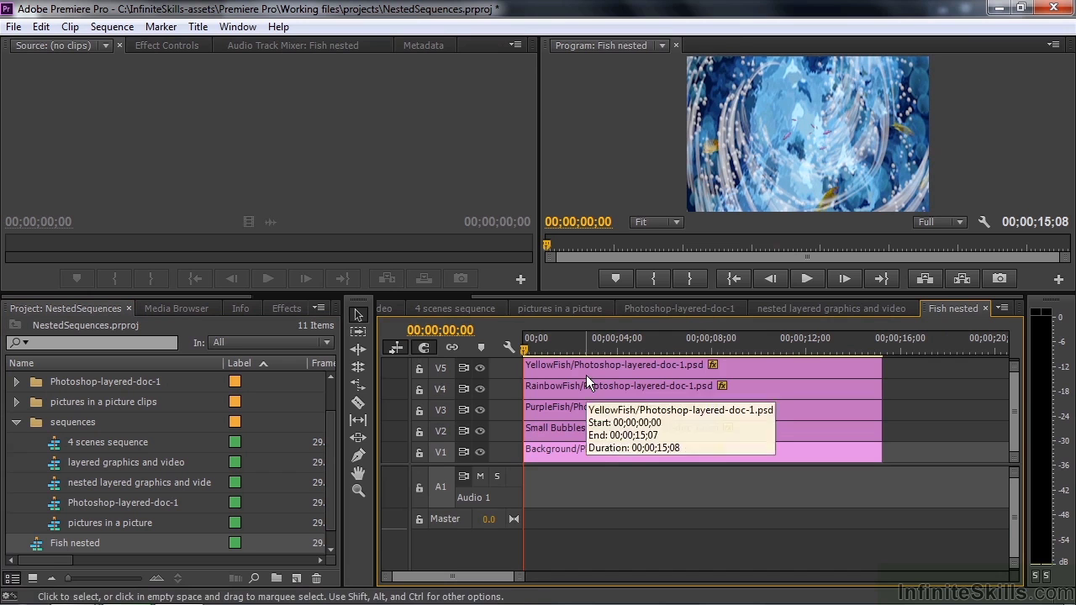
click(719, 310)
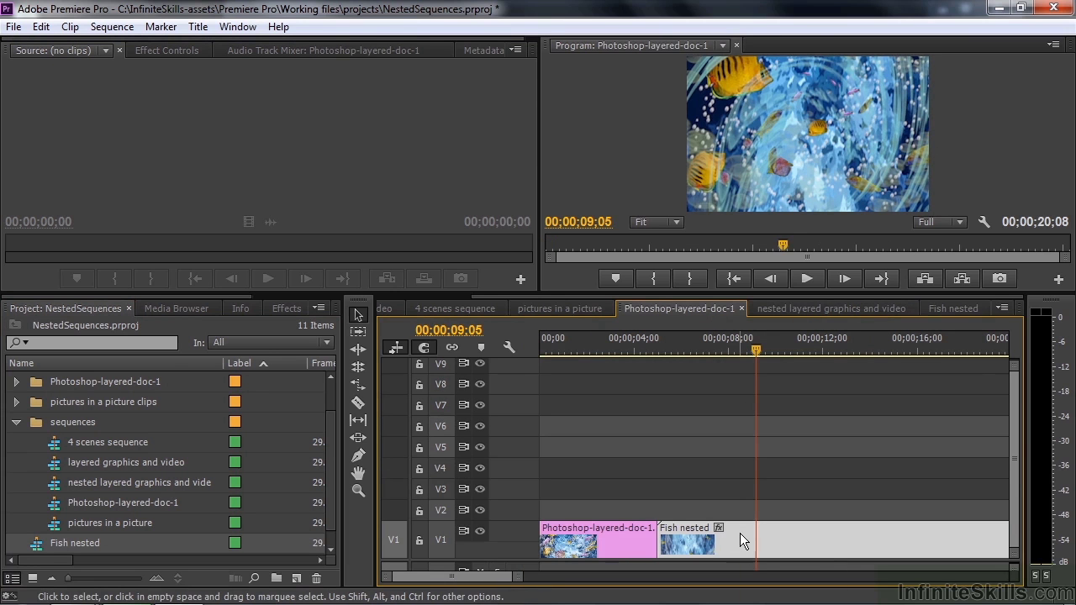
Ripple delete the opening Photoshop-layered-doc-1 clip and scrub Fish nested from 00;00
click(590, 542)
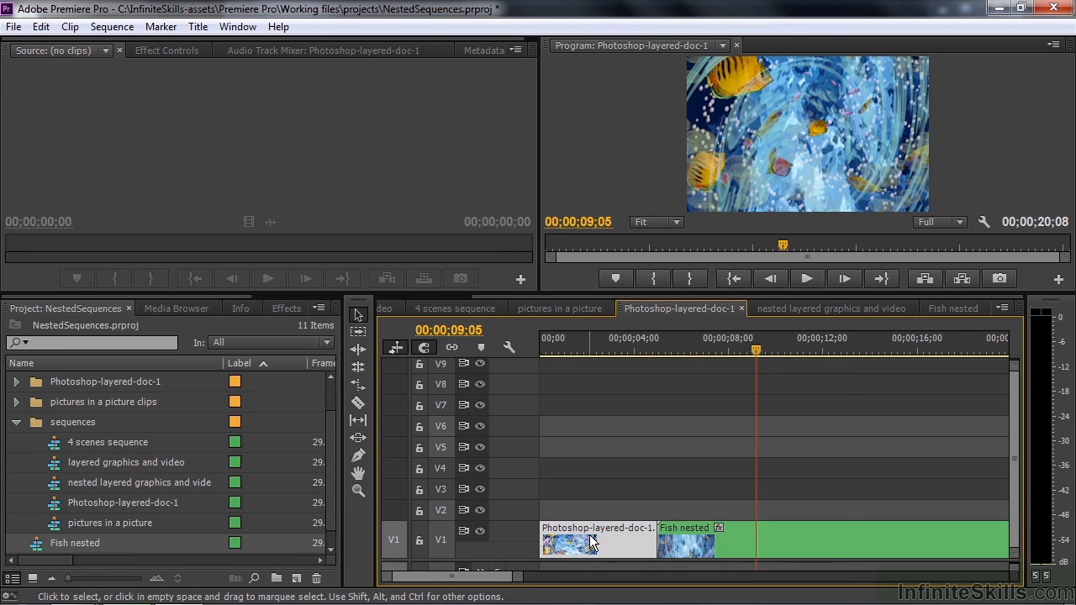
right_click(590, 542)
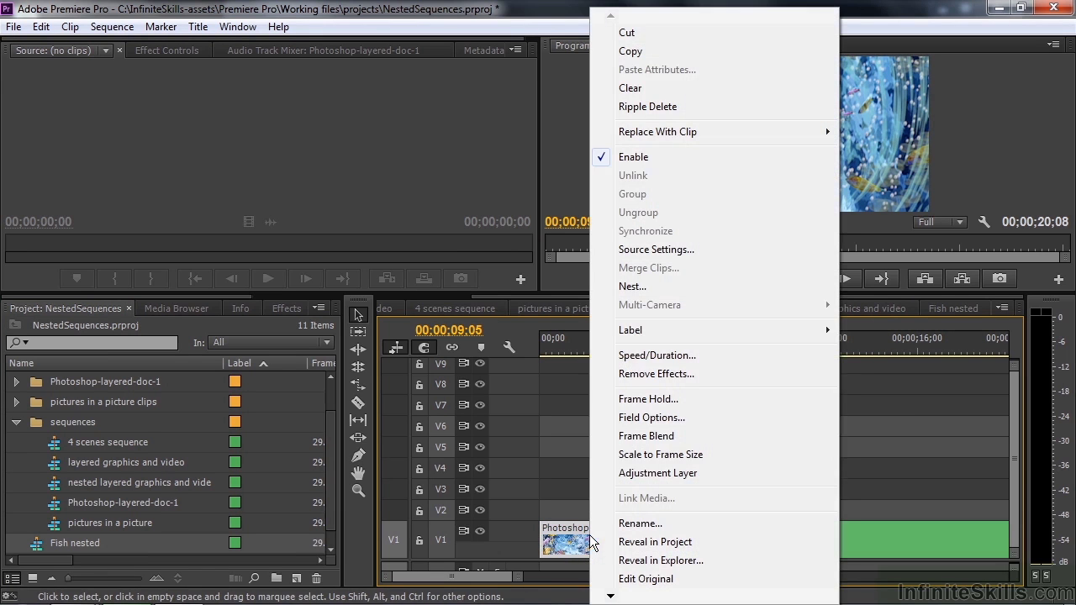
click(644, 106)
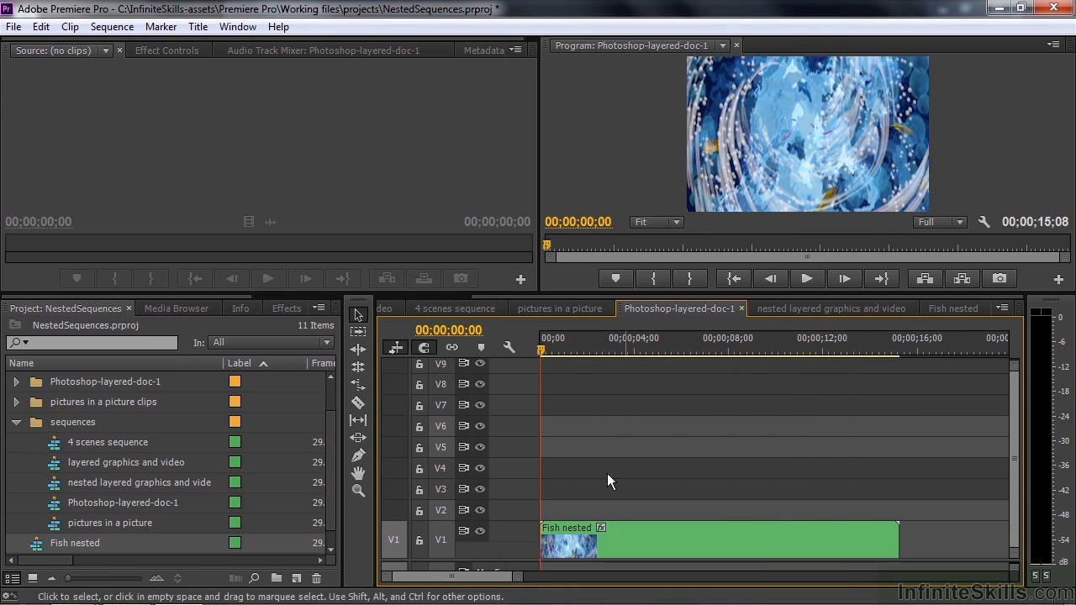
click(540, 346)
drag(540, 347, 640, 380)
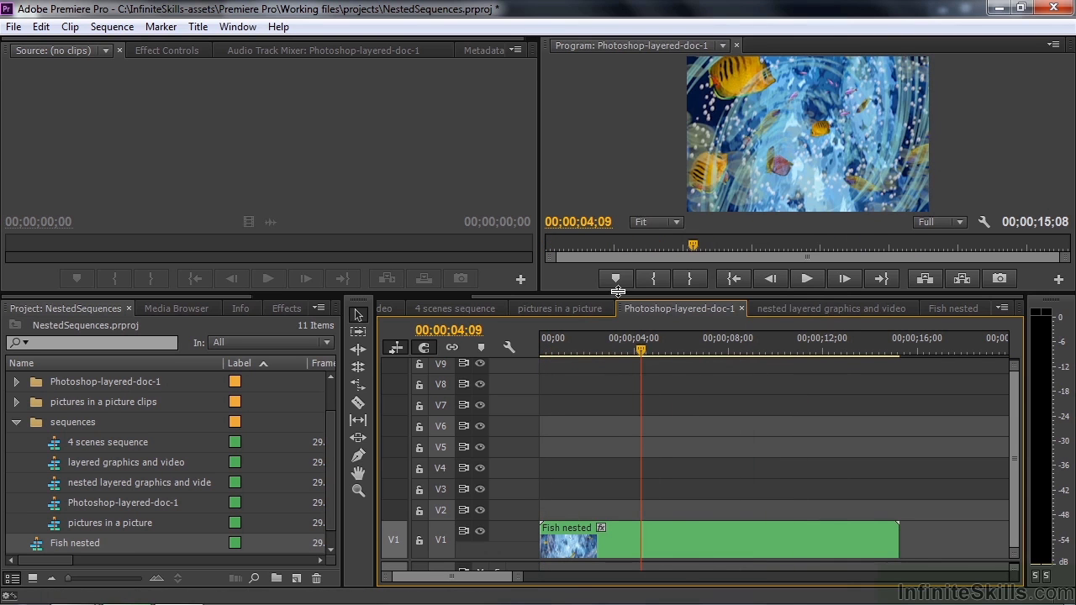
Enlarge the Program monitor, place Cross Dissolve at both ends of Fish nested, and preview the fades
drag(618, 291, 617, 405)
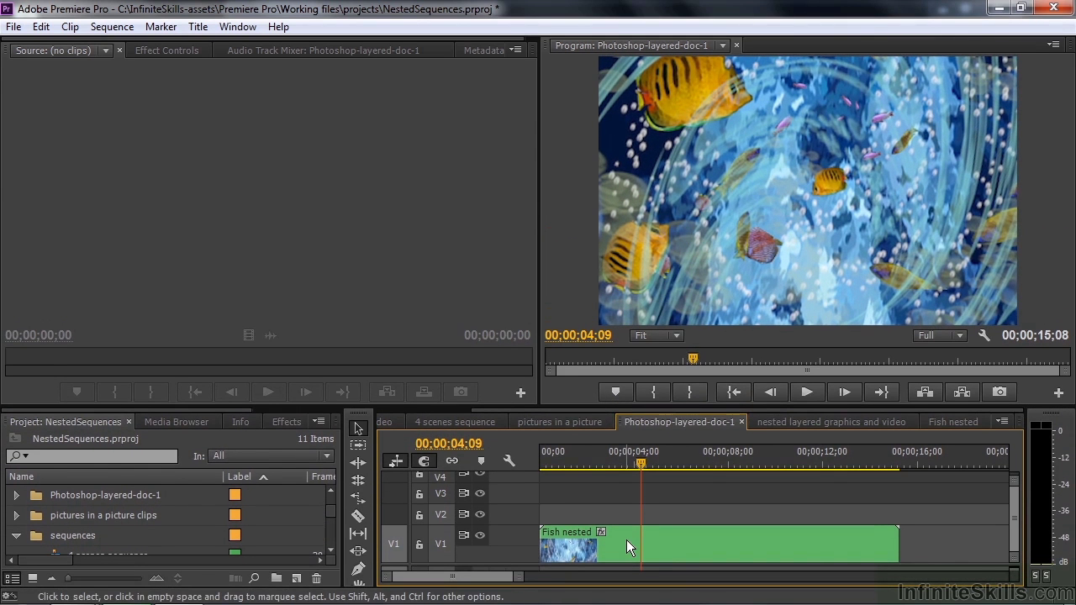
click(283, 422)
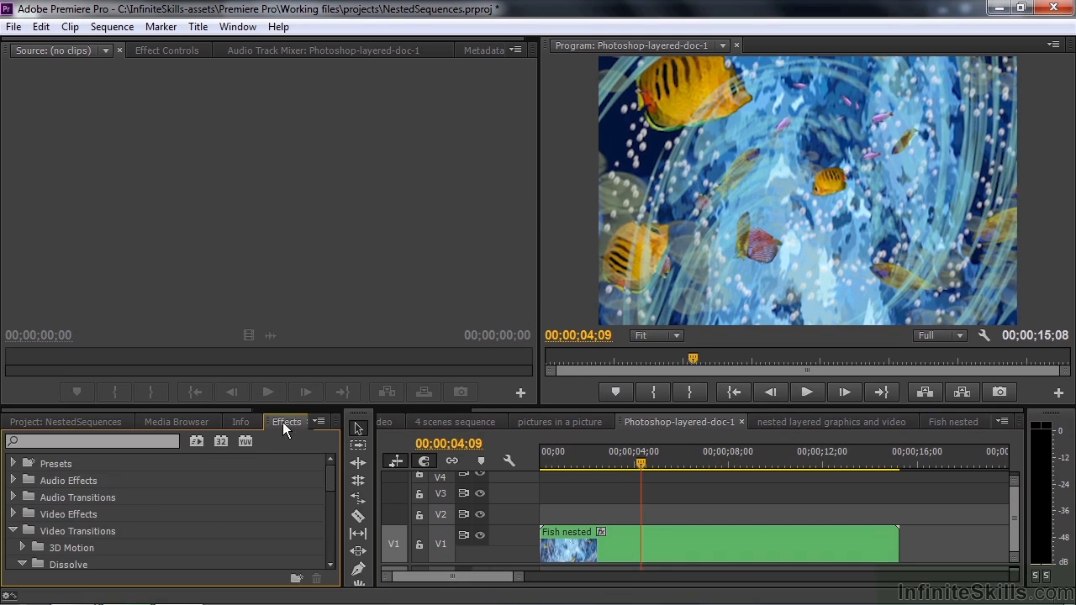
drag(331, 483, 331, 493)
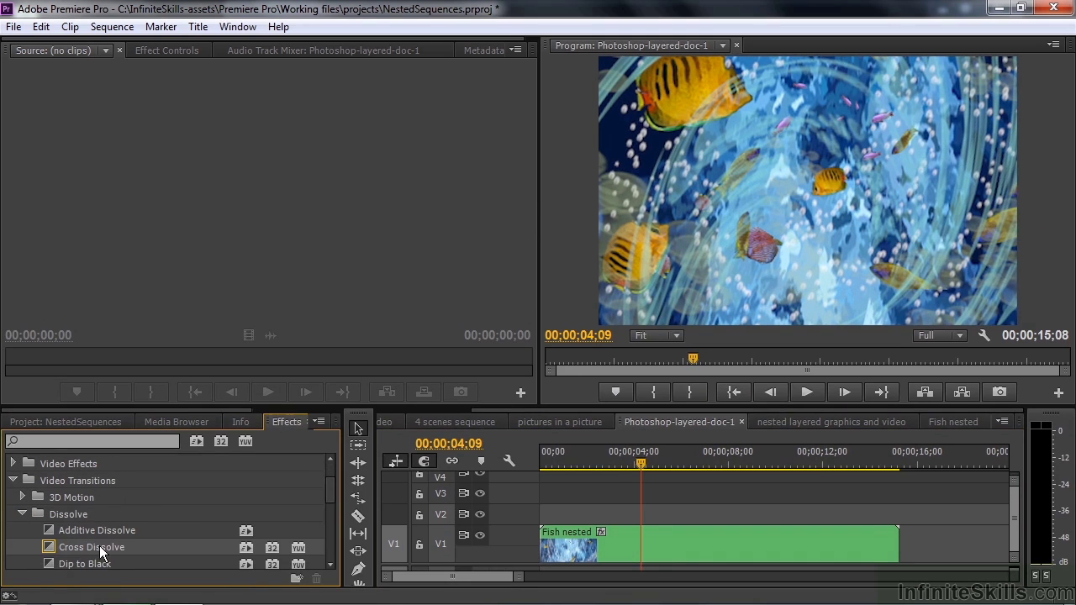
drag(49, 544, 556, 550)
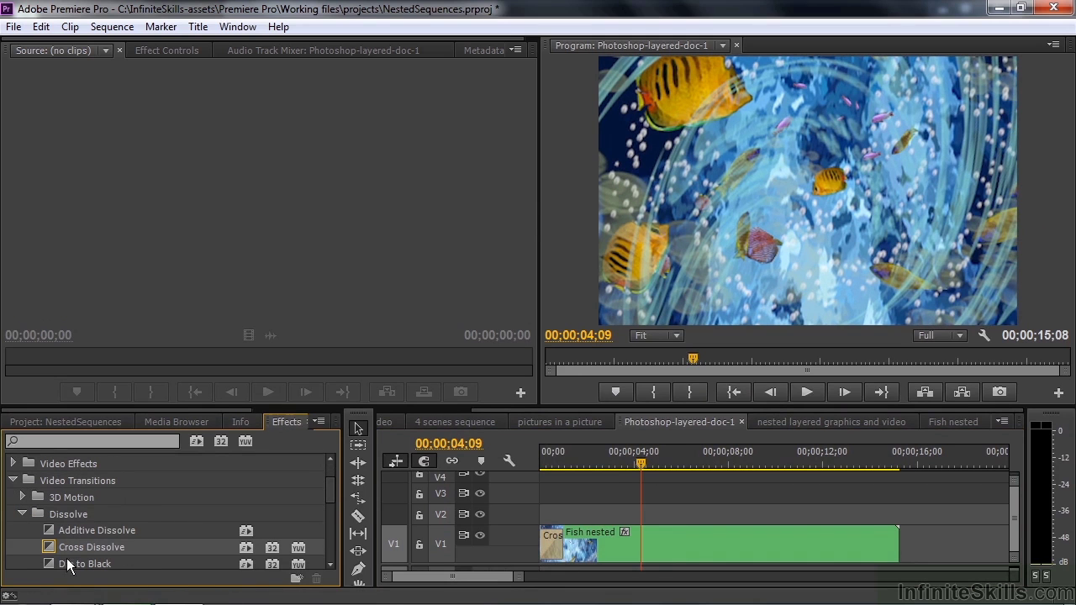
drag(67, 547, 890, 544)
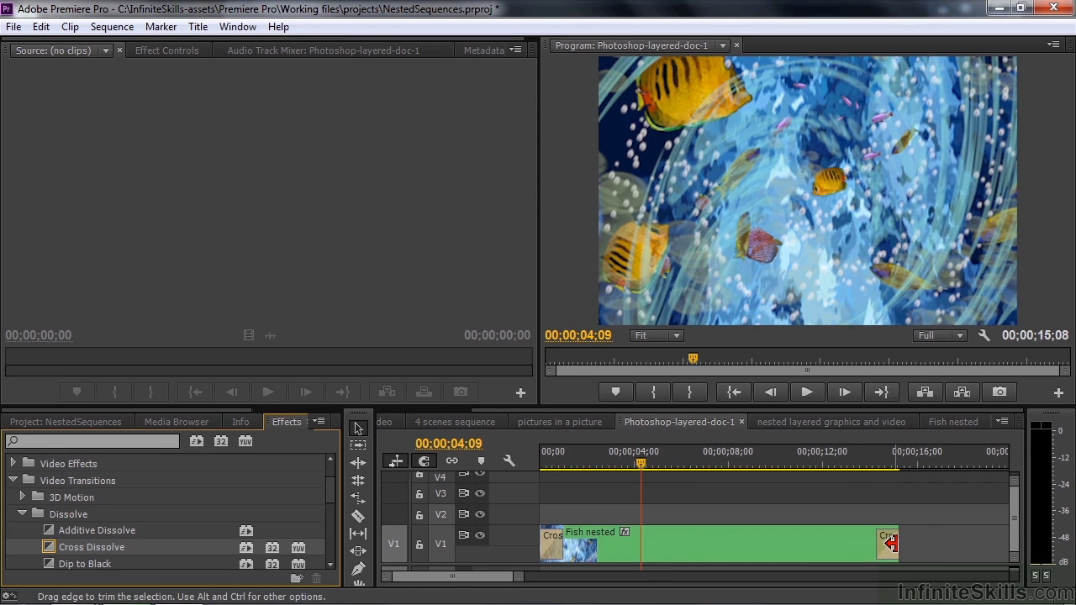
drag(639, 459, 814, 475)
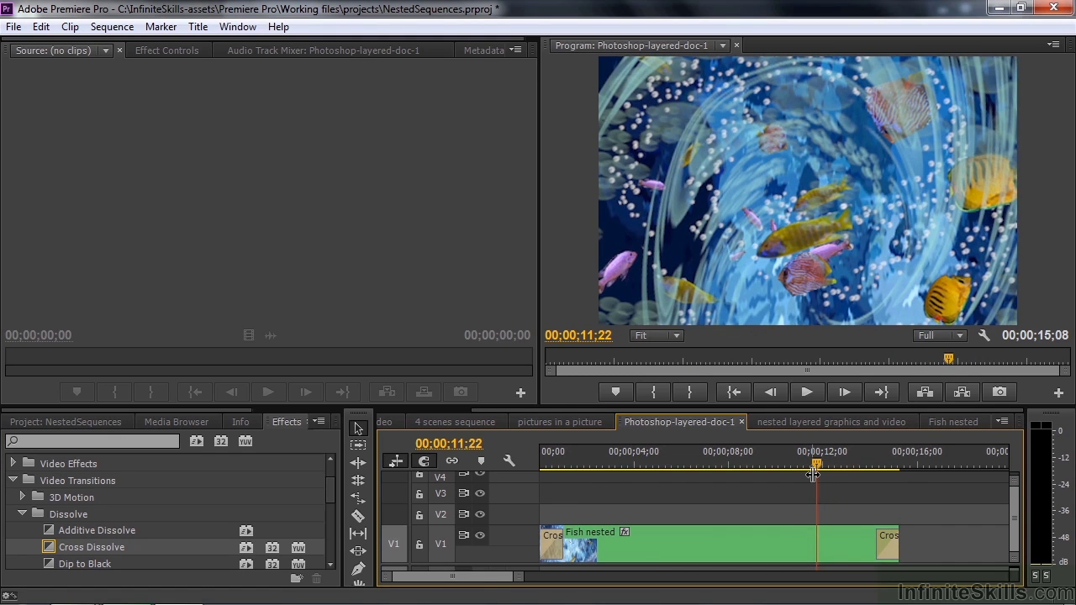